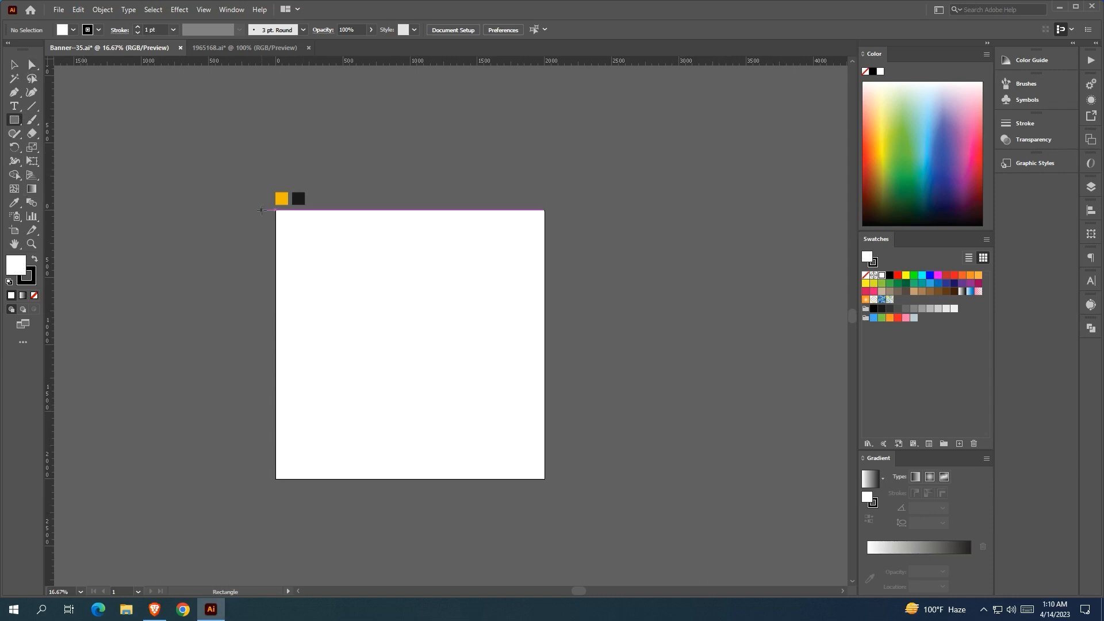
- Cover the artboard with a 2000 × 2000 px rectangle and fill it with the yellow sampled from the reference square
drag(276, 211, 547, 479)
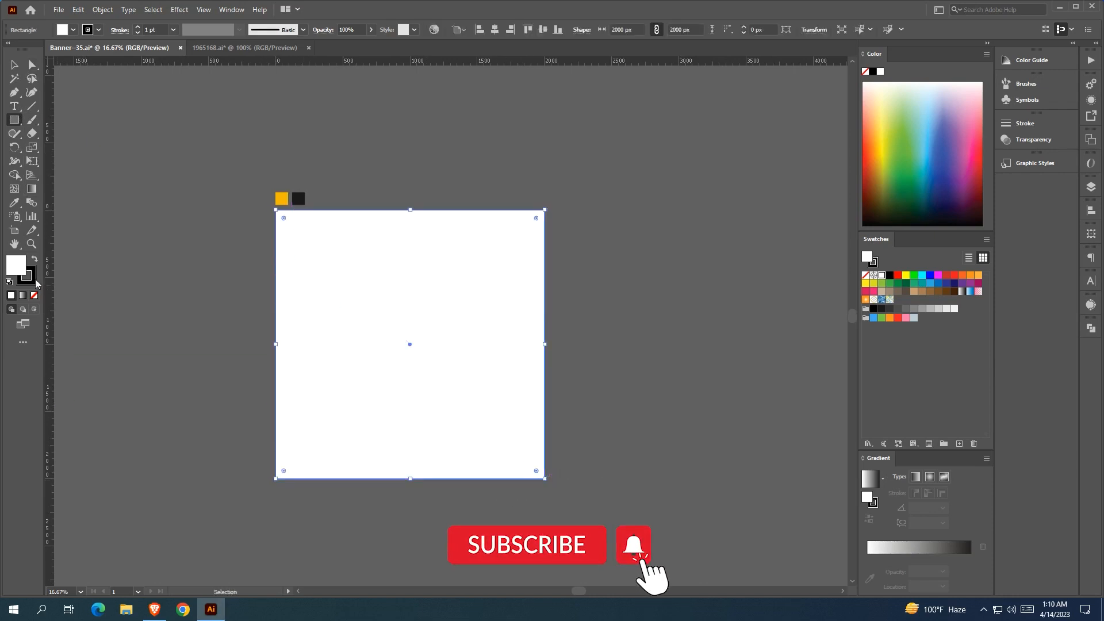
key(i)
click(282, 199)
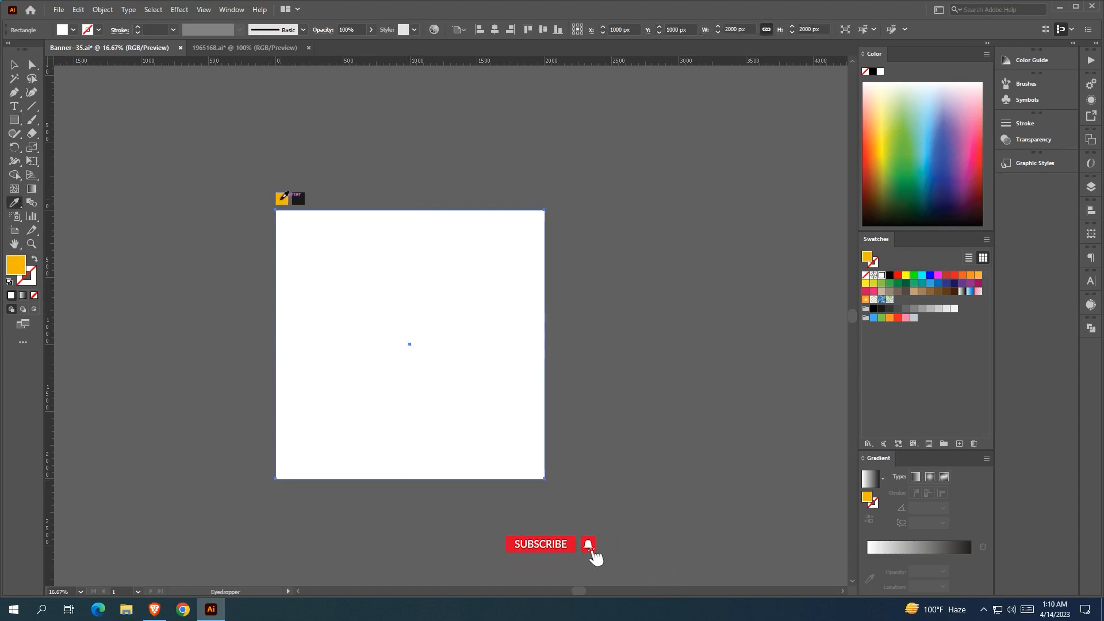
key(v)
click(361, 171)
drag(361, 171, 323, 155)
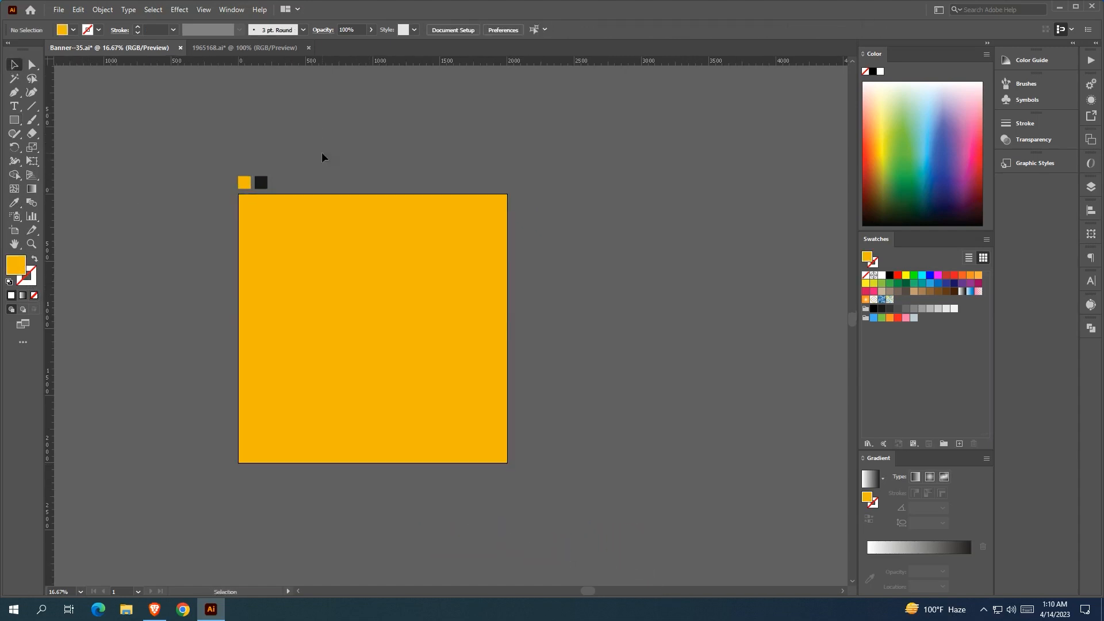
- Lock the yellow background rectangle
click(331, 262)
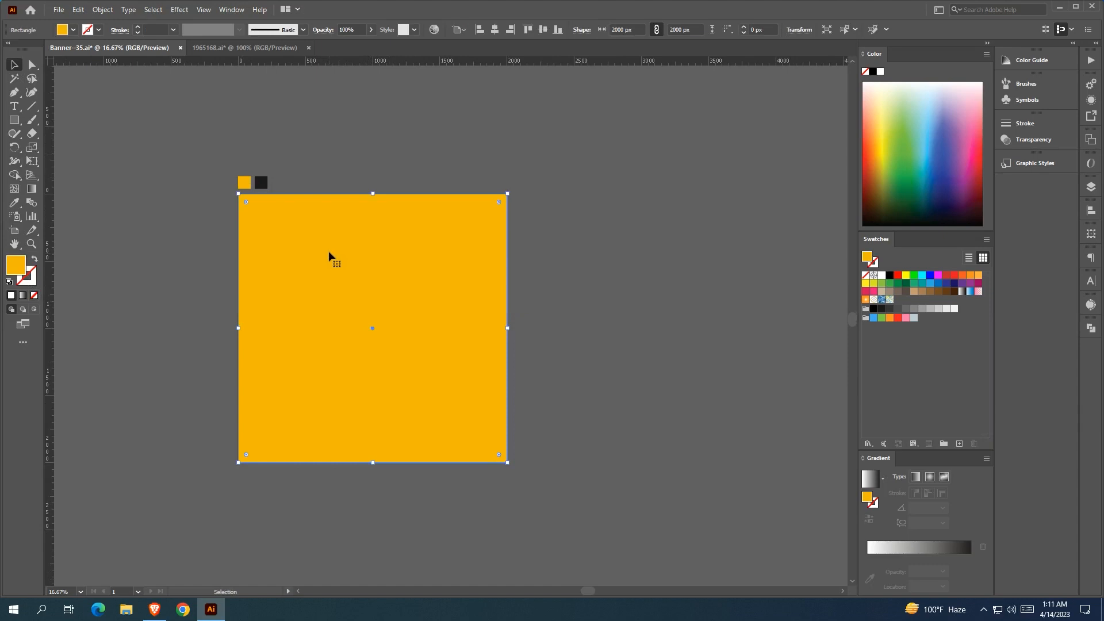
click(79, 10)
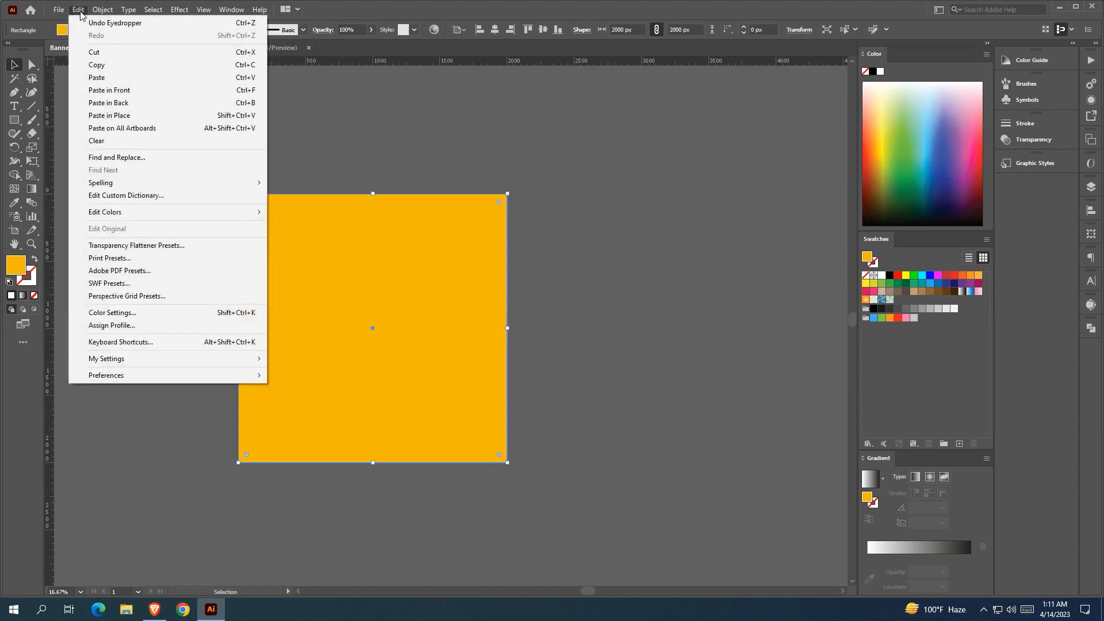
mouse_move(104, 10)
mouse_move(150, 92)
click(268, 92)
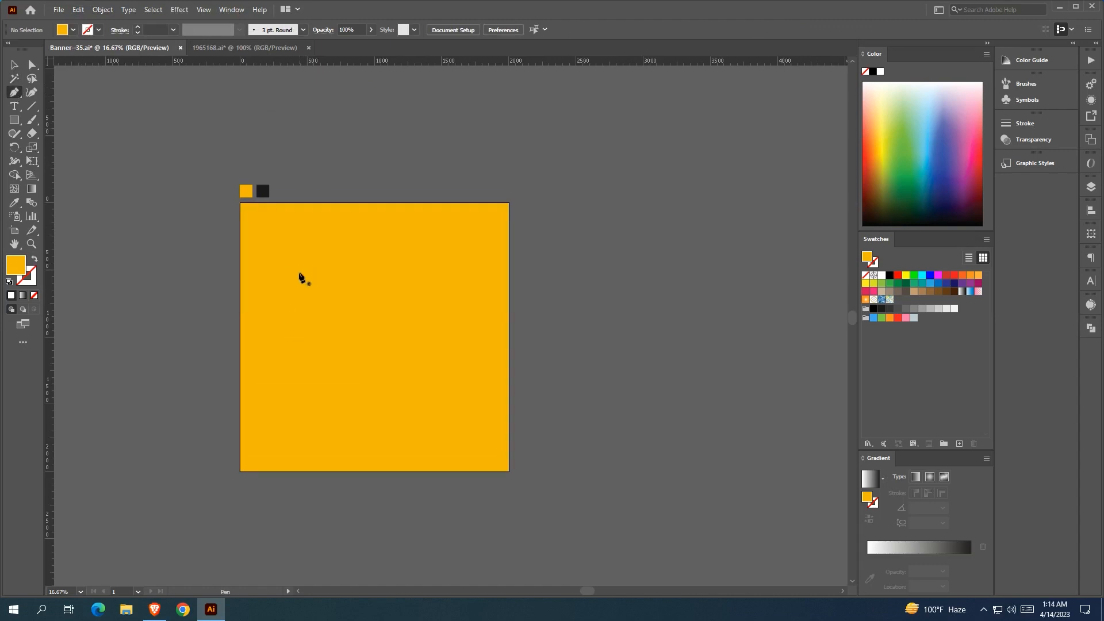
- Draw a vertical straight line about 1057 px long on the artboard's left half with a 15 pt stroke
click(295, 263)
click(15, 64)
click(187, 254)
scroll(190, 257, up, 1)
click(346, 322)
drag(459, 378, 389, 371)
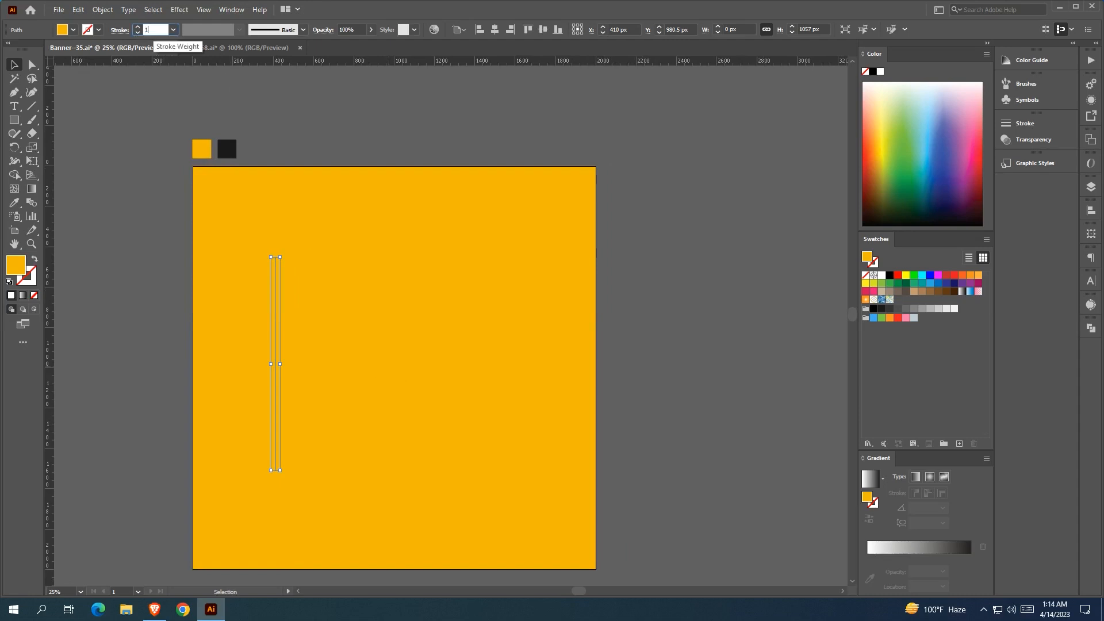
key(Return)
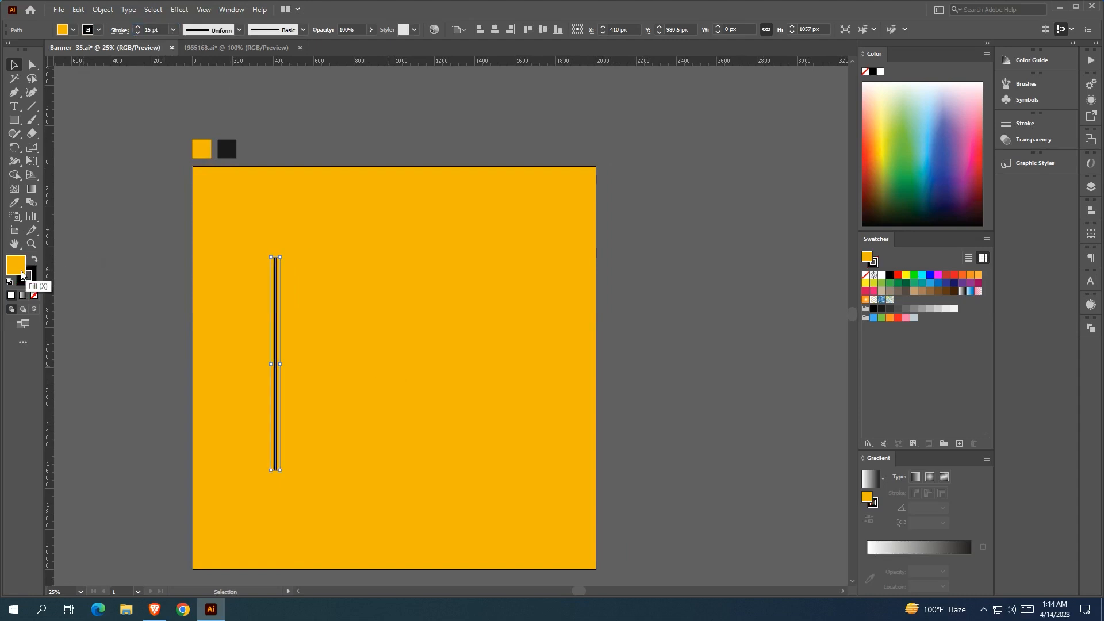
- Remove the line's fill and apply the width profile that tapers at both ends
click(34, 297)
click(239, 30)
click(212, 67)
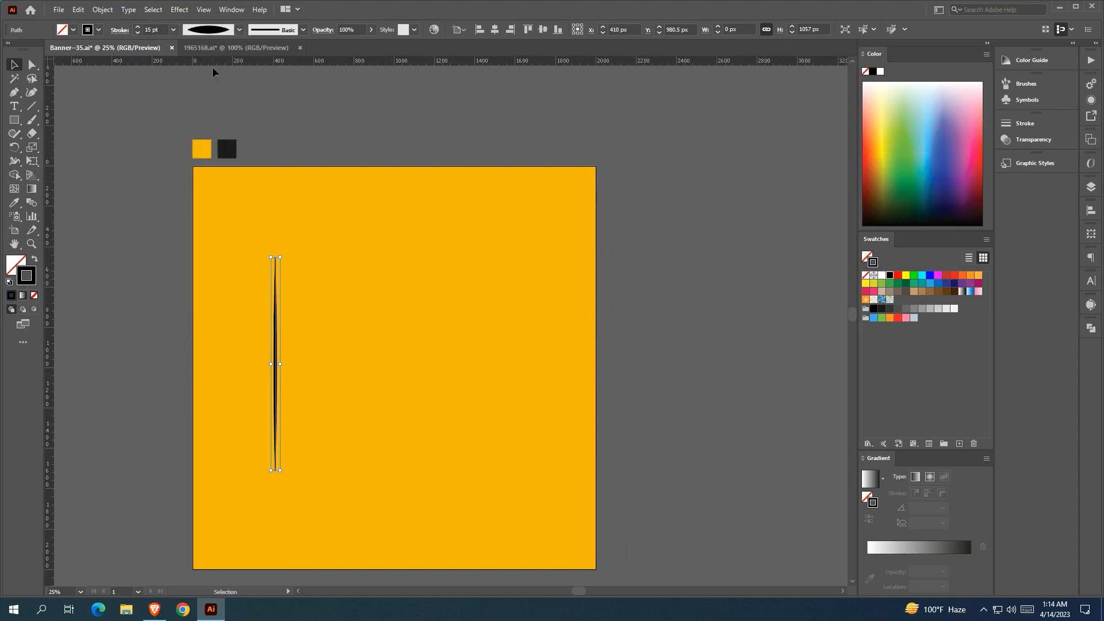
- Duplicate the tapered line sideways at an even spacing of about 140 px to make a row of seven vertical lines
drag(326, 226, 328, 188)
drag(279, 252, 307, 275)
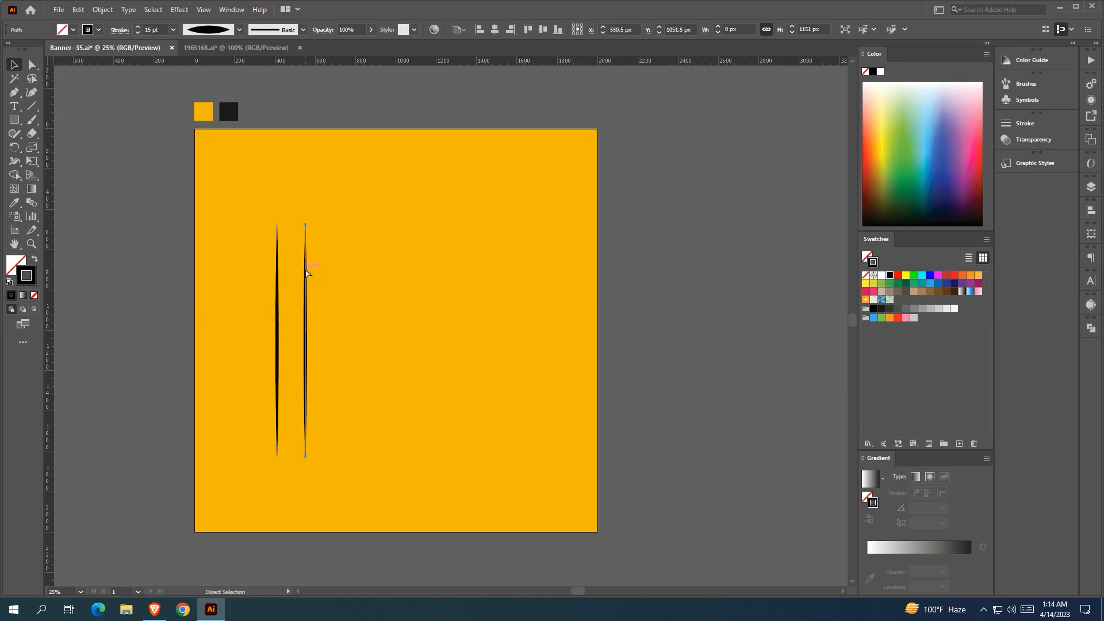
key(ctrl+d)
key(ctrl+d)
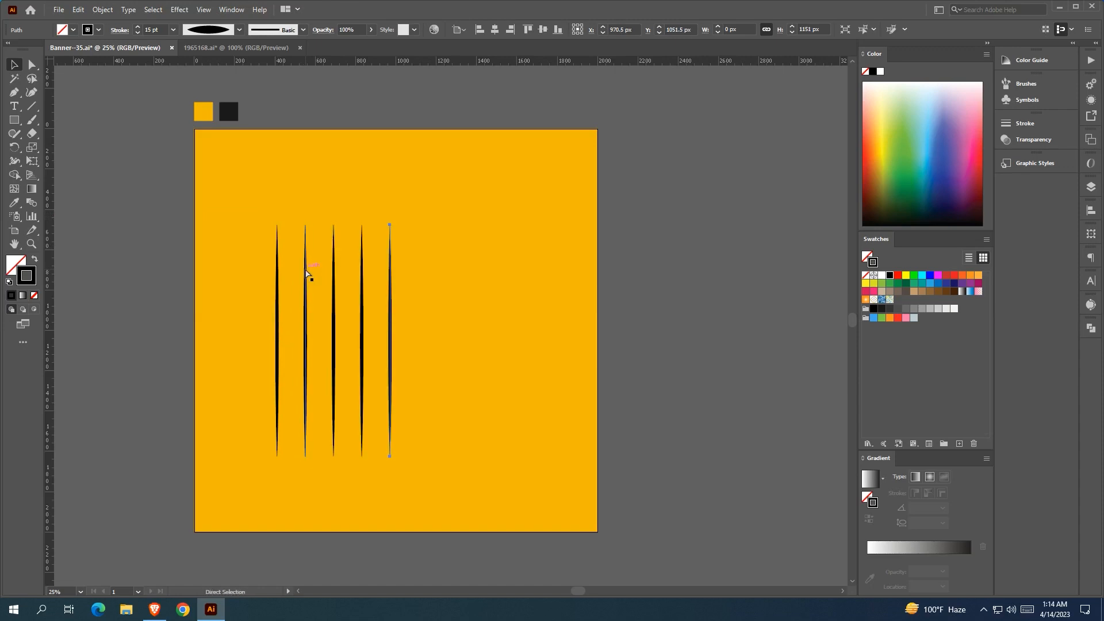
key(ctrl+d)
key(ctrl+d)
key(ctrl+shift+a)
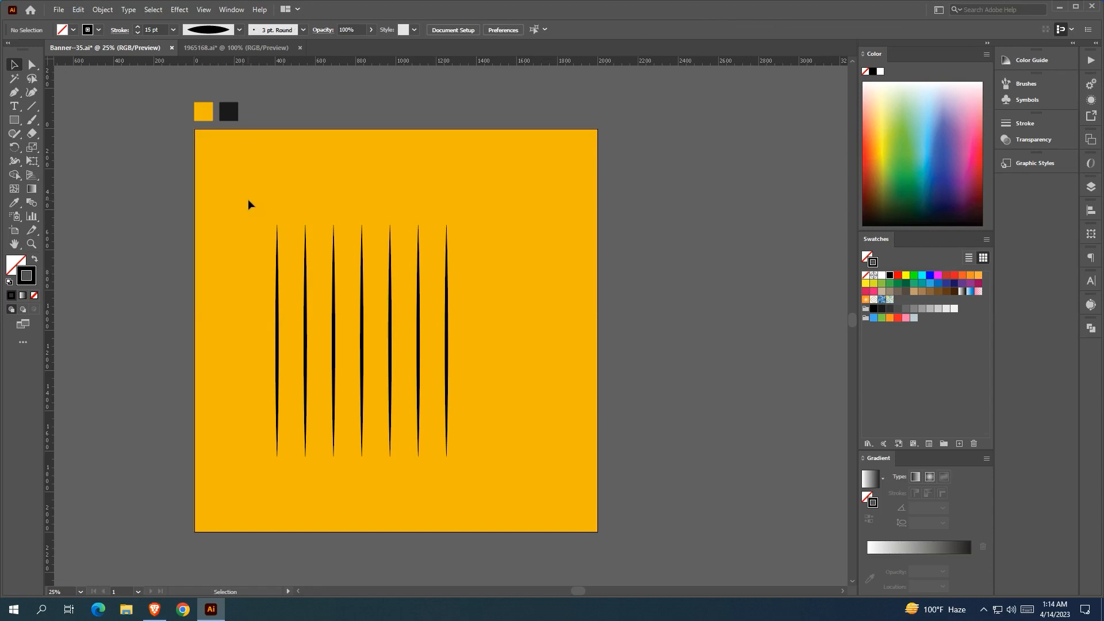
- Move the seven lines toward the artboard's middle and add a copy in front, rotated 90 degrees, to form a grid
drag(515, 301, 515, 301)
drag(447, 271, 462, 261)
click(78, 9)
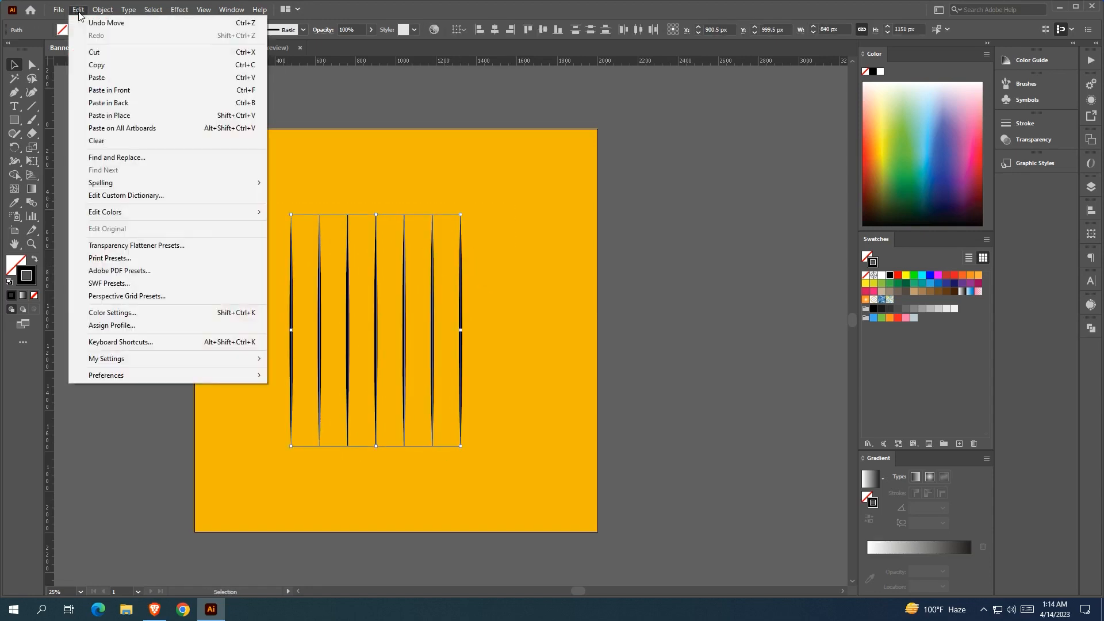
click(92, 91)
drag(469, 216, 512, 388)
key(ctrl+shift+a)
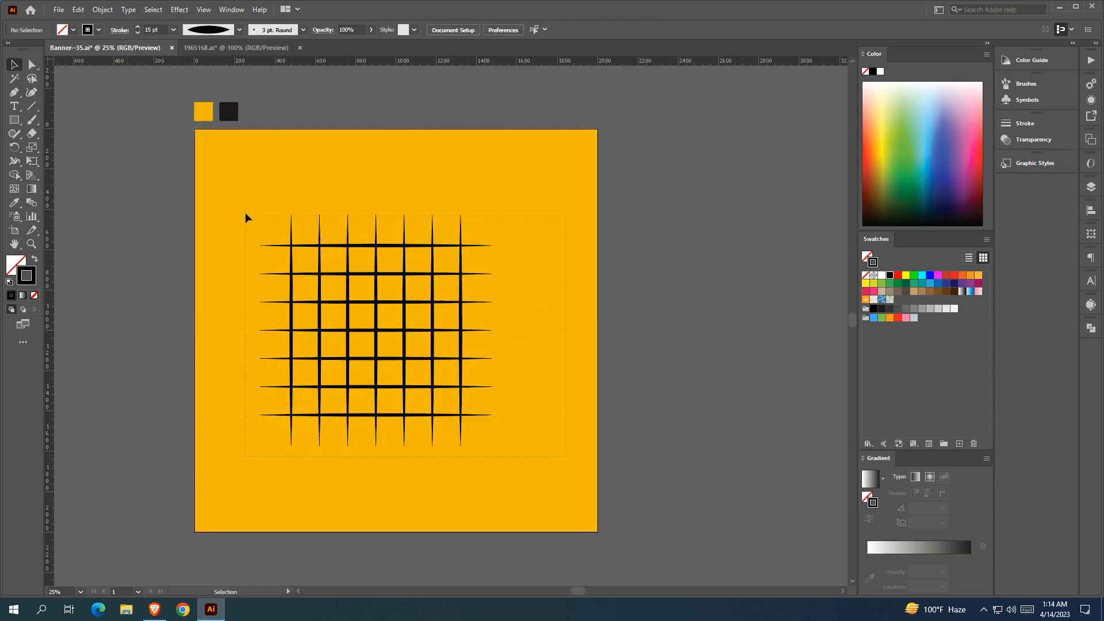
- Rotate the whole grid slightly counterclockwise and shift it about 104 px to the right
drag(245, 213, 245, 205)
drag(497, 211, 467, 192)
key(ctrl+z)
drag(398, 297, 420, 297)
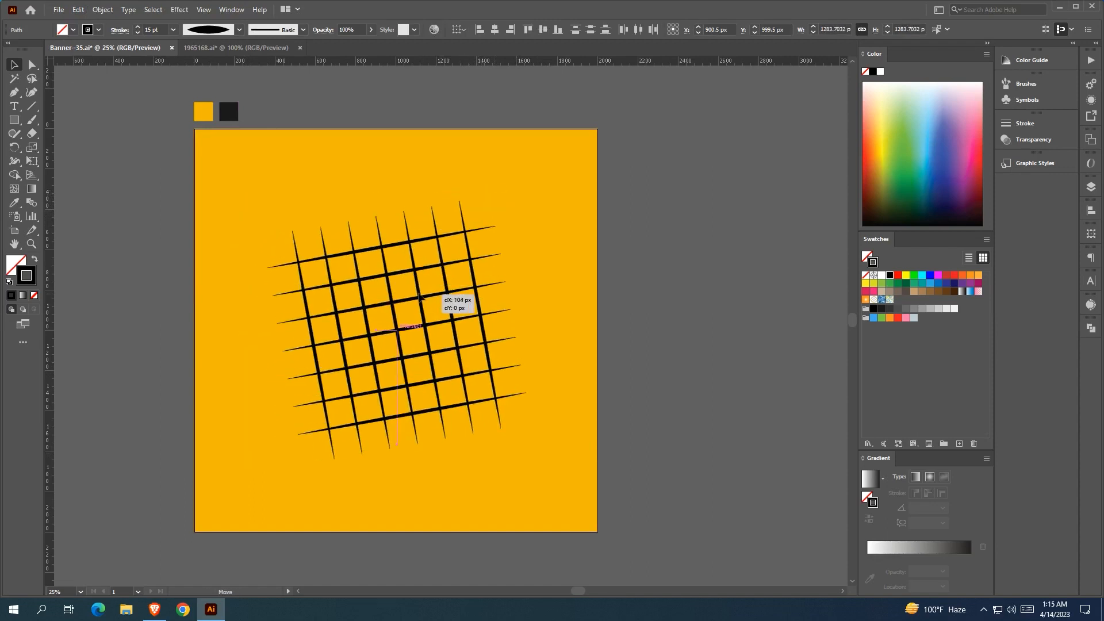
click(578, 311)
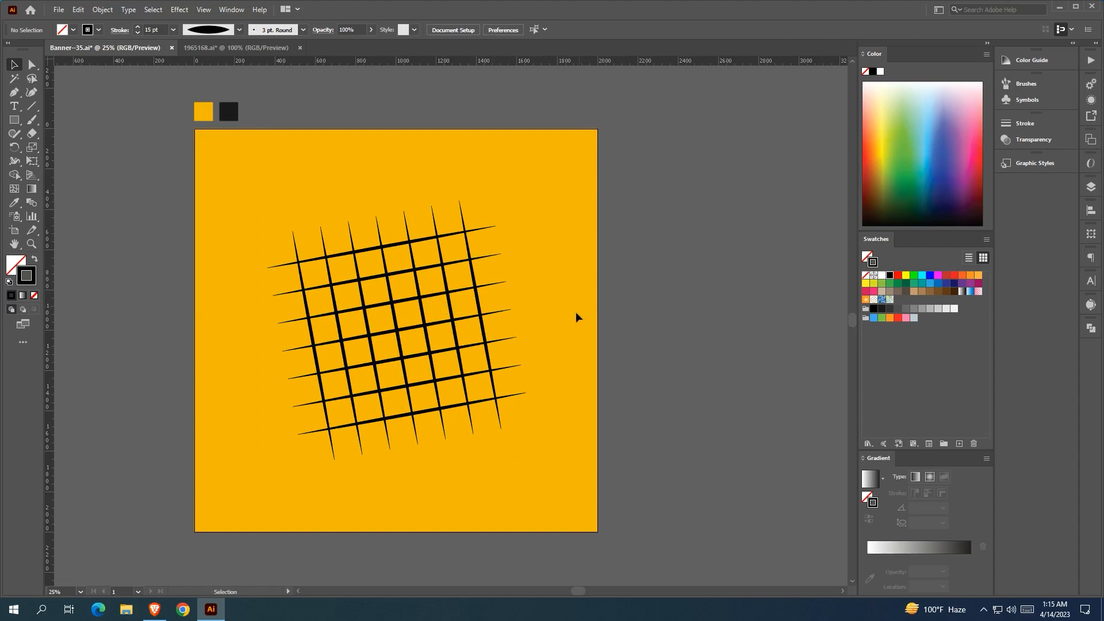
- Adjust the lengths of the near-vertical grid lines, shortest at the outer edges and longest in the middle, to give a rounded outline
click(294, 244)
drag(382, 226, 380, 230)
click(324, 228)
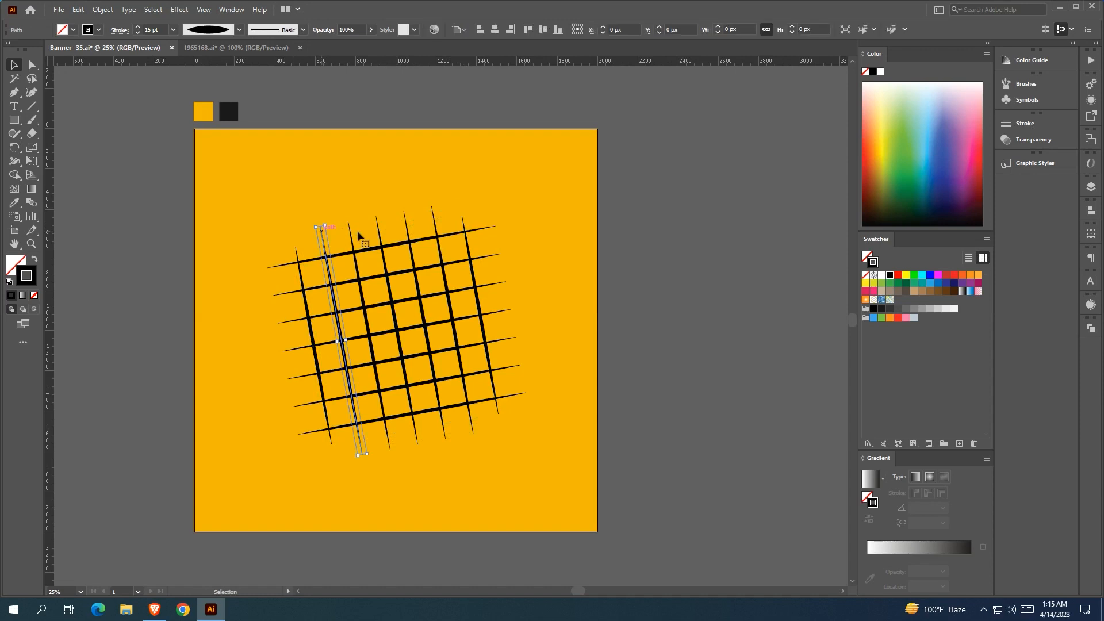
click(395, 207)
click(351, 233)
shift+click(405, 222)
drag(375, 216, 377, 190)
click(370, 188)
click(378, 226)
click(381, 180)
- Shorten the outermost near-horizontal grid lines to span about 1132 px in width, and shorten the next pair inward slightly
drag(553, 243, 522, 235)
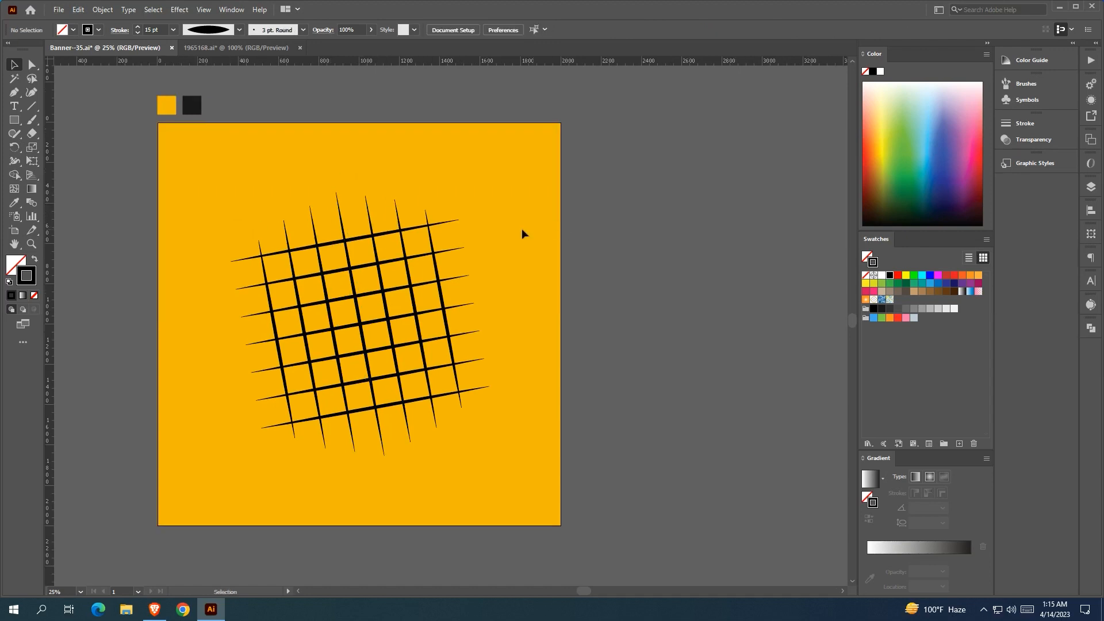
click(458, 221)
drag(458, 221, 459, 222)
shift+click(482, 388)
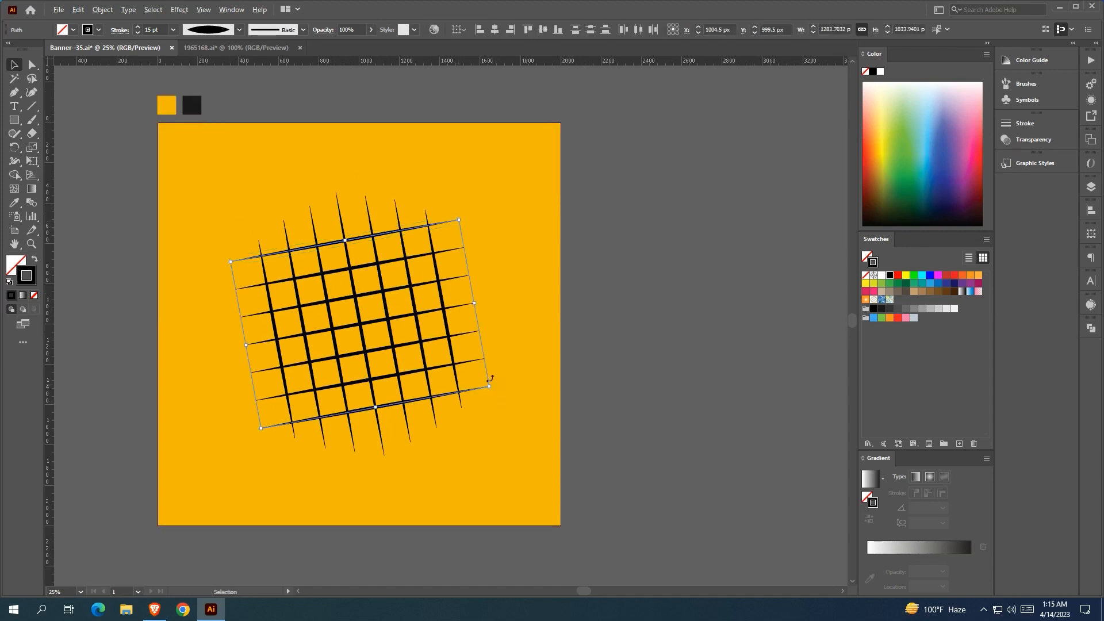
drag(474, 303, 460, 306)
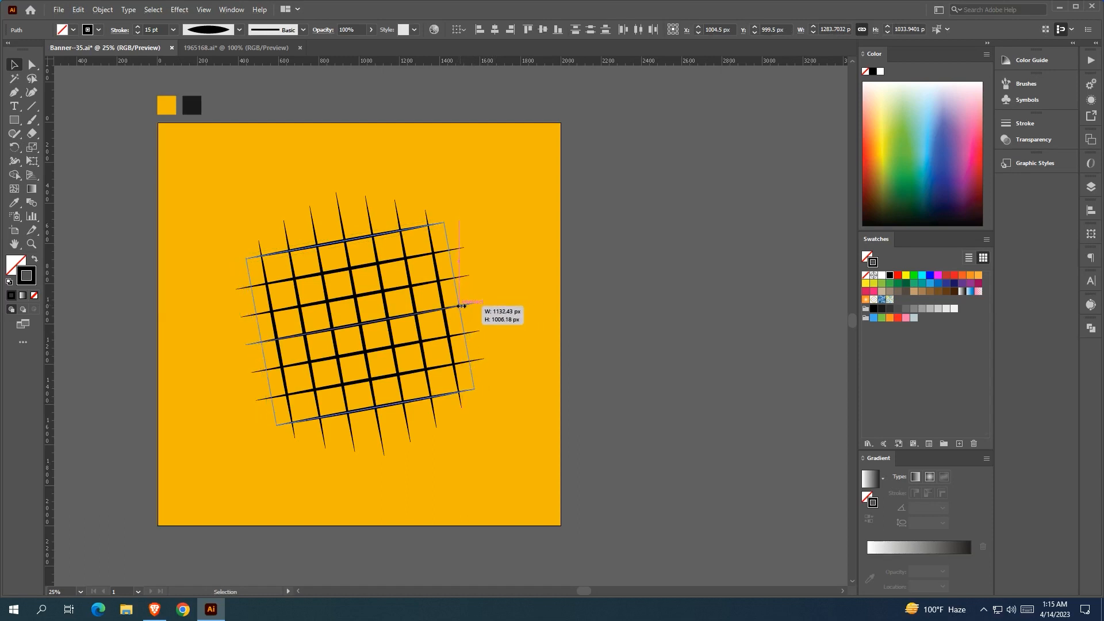
click(463, 248)
shift+click(484, 360)
drag(473, 304, 469, 305)
- Lengthen the two near-horizontal lines beside the centre line to span about 1217 px in width, and extend the centre line too
click(475, 280)
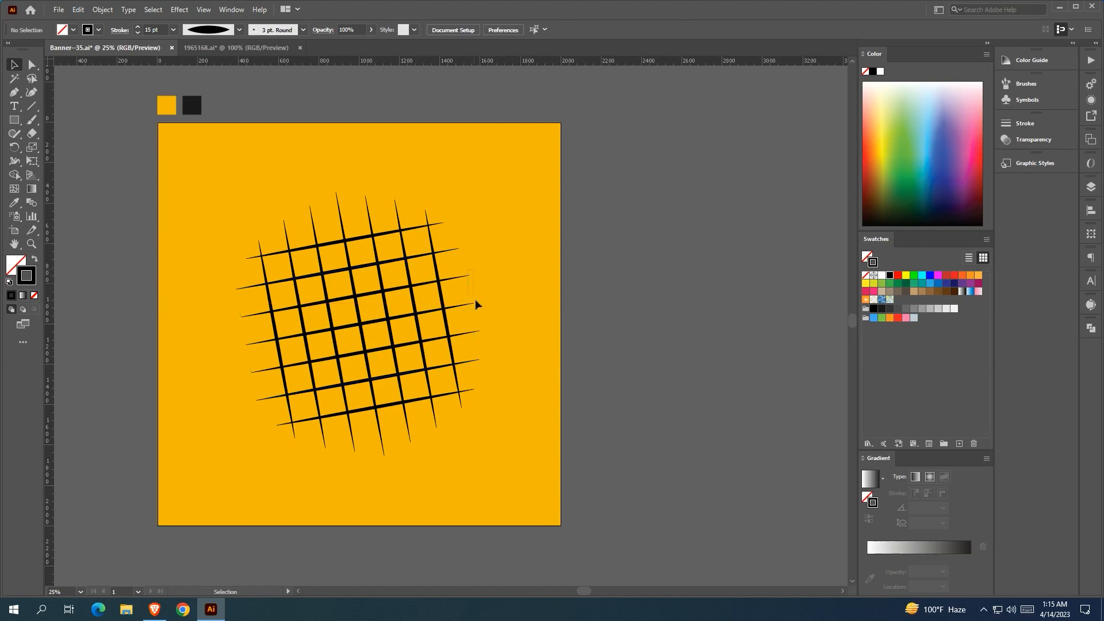
click(481, 329)
drag(478, 303, 481, 302)
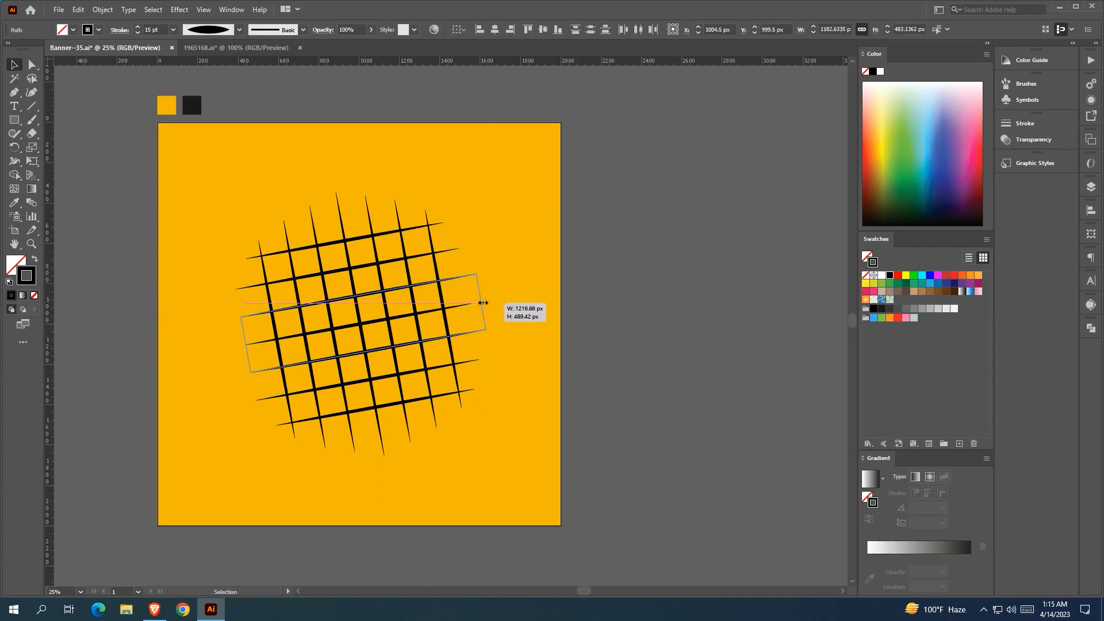
click(466, 298)
click(473, 304)
drag(477, 303, 487, 303)
click(527, 303)
scroll(529, 299, down, 1)
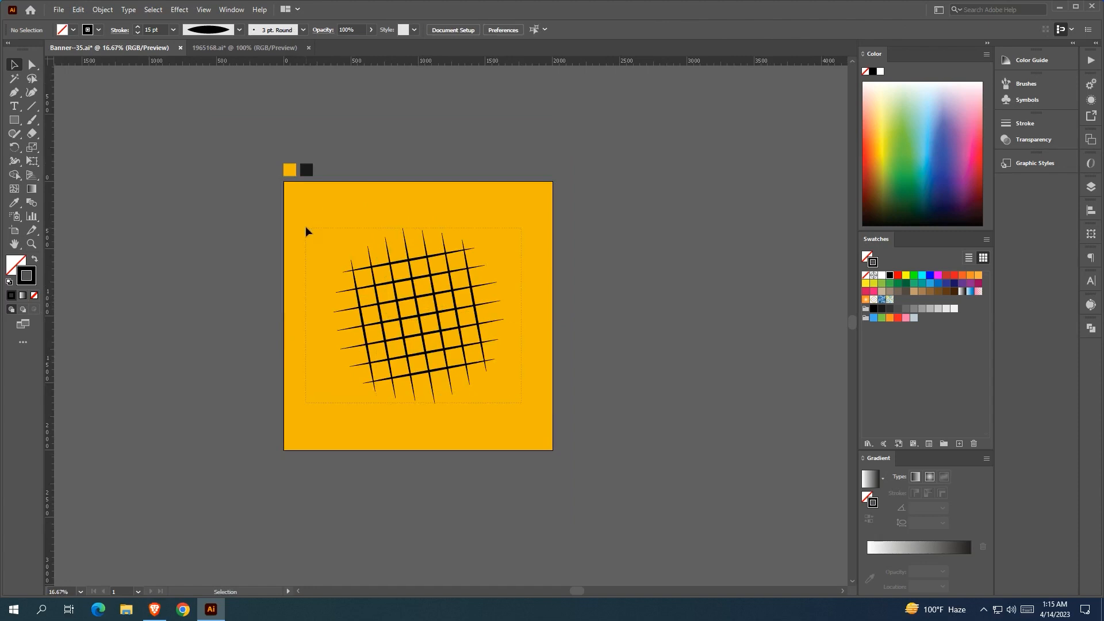
drag(305, 226, 305, 226)
drag(433, 299, 433, 299)
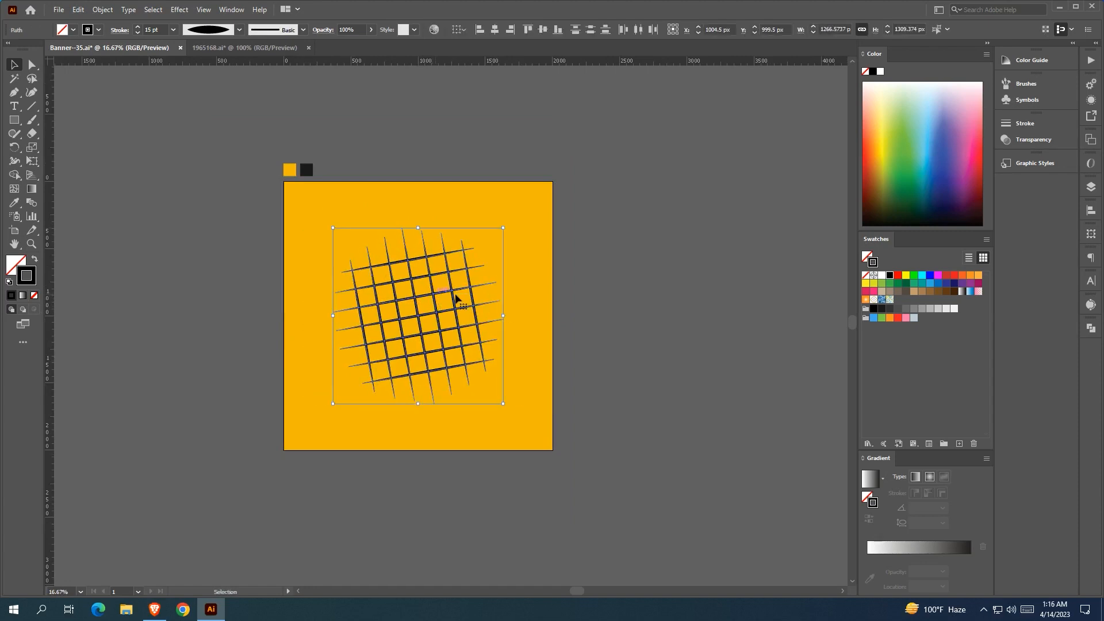
click(687, 332)
- Position the plated food photo beside the artboard at about 1668 × 1251 px and embed it
scroll(688, 332, down, 1)
drag(681, 330, 418, 291)
scroll(692, 321, down, 1)
drag(707, 317, 635, 318)
drag(797, 310, 495, 302)
scroll(461, 346, up, 1)
drag(460, 345, 579, 391)
drag(586, 329, 560, 316)
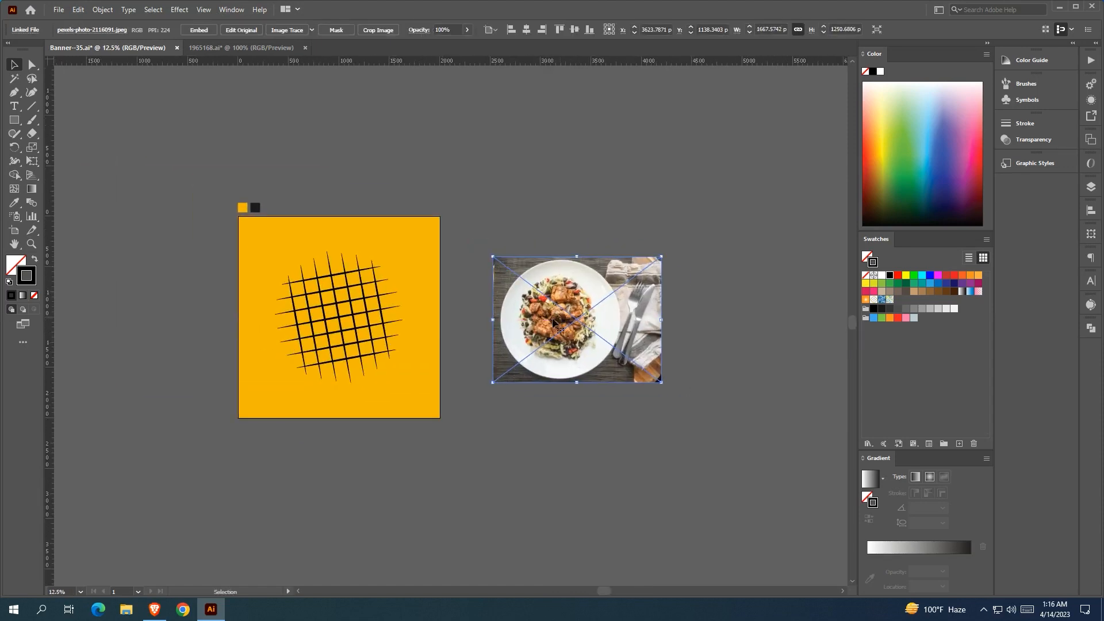
click(196, 30)
click(368, 137)
- Draw an ellipse over the white plate in the food photo
drag(395, 148, 403, 128)
scroll(584, 303, up, 1)
drag(574, 305, 477, 303)
scroll(517, 303, up, 1)
mouse_move(12, 120)
mouse_down()
mouse_move(76, 160)
mouse_move(71, 148)
mouse_up()
drag(434, 286, 554, 405)
click(22, 65)
- Match the ellipse's upper edge to the plate's rim, making it about 1186 × 1176 px
scroll(431, 402, up, 2)
mouse_move(451, 430)
mouse_down()
mouse_move(451, 417)
mouse_move(451, 431)
mouse_up()
drag(186, 189, 243, 360)
drag(484, 110, 452, 171)
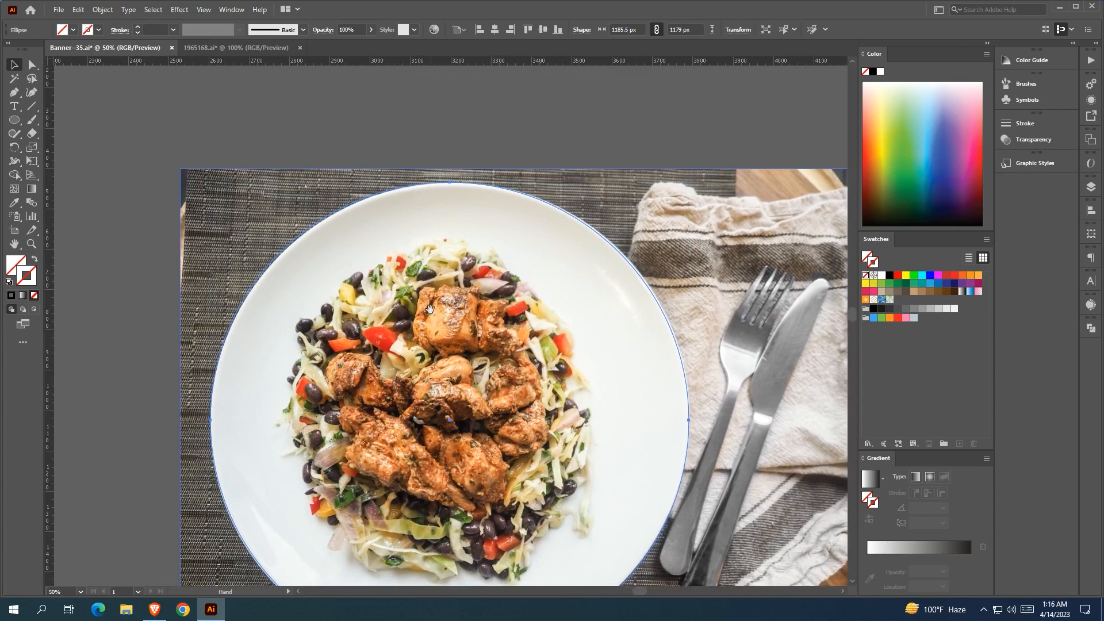
scroll(452, 171, up, 3)
drag(449, 213, 451, 217)
scroll(451, 217, down, 2)
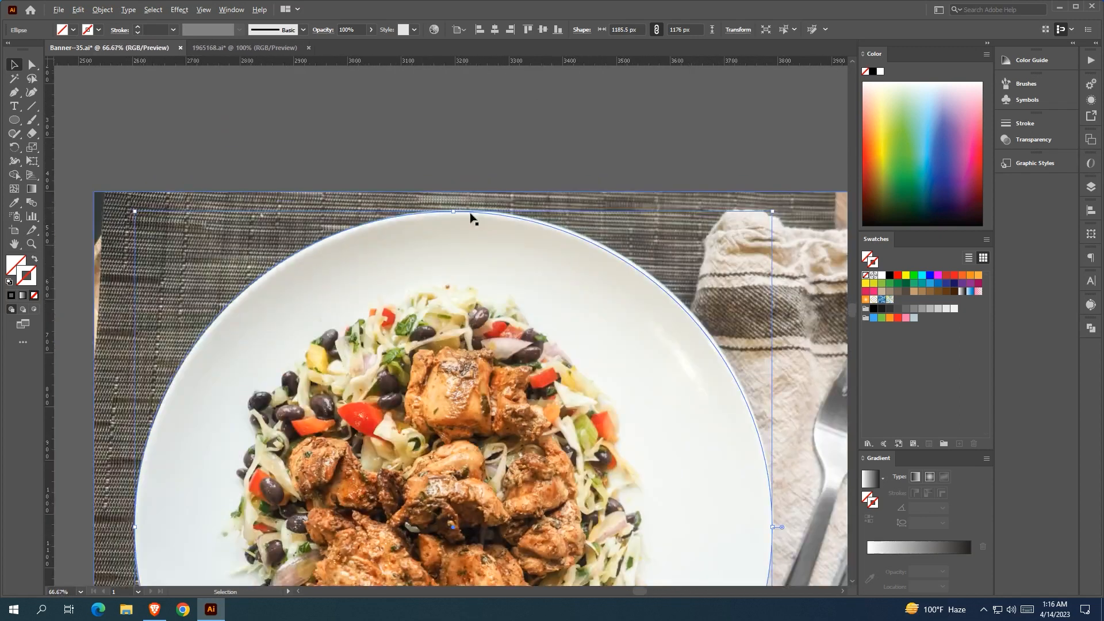
- Match the ellipse's lower edge to the plate's rim, making it about 1186 × 1170 px
drag(631, 327, 500, 195)
drag(523, 429, 530, 205)
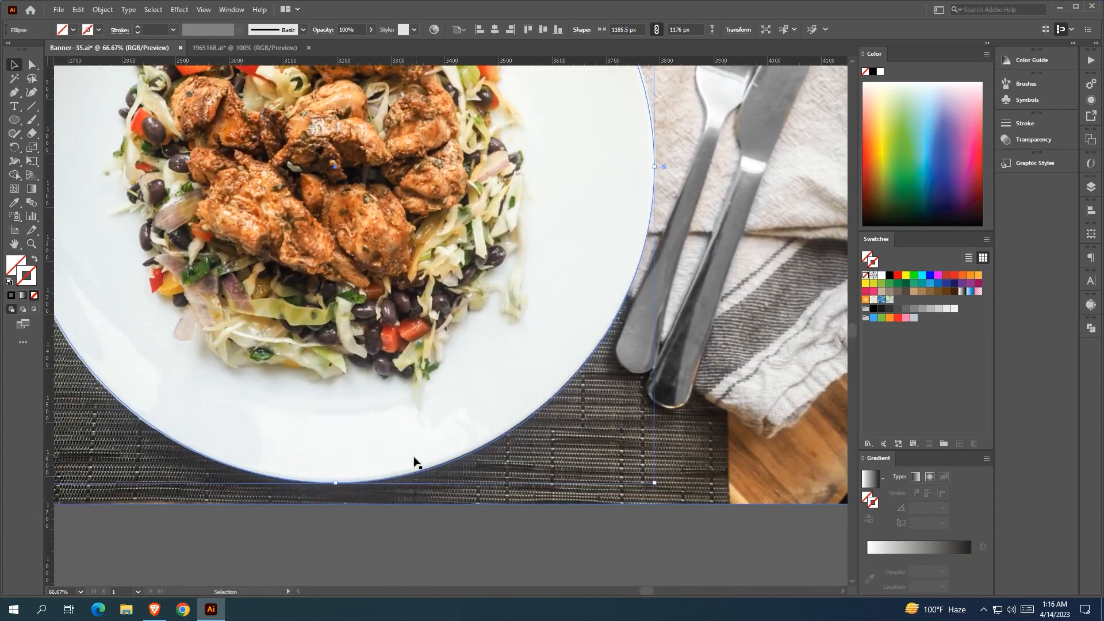
drag(655, 483, 655, 480)
drag(606, 319, 637, 549)
drag(551, 224, 569, 274)
- Cut the plate out of the photo by making a clipping mask from the ellipse
key(ctrl+minus)
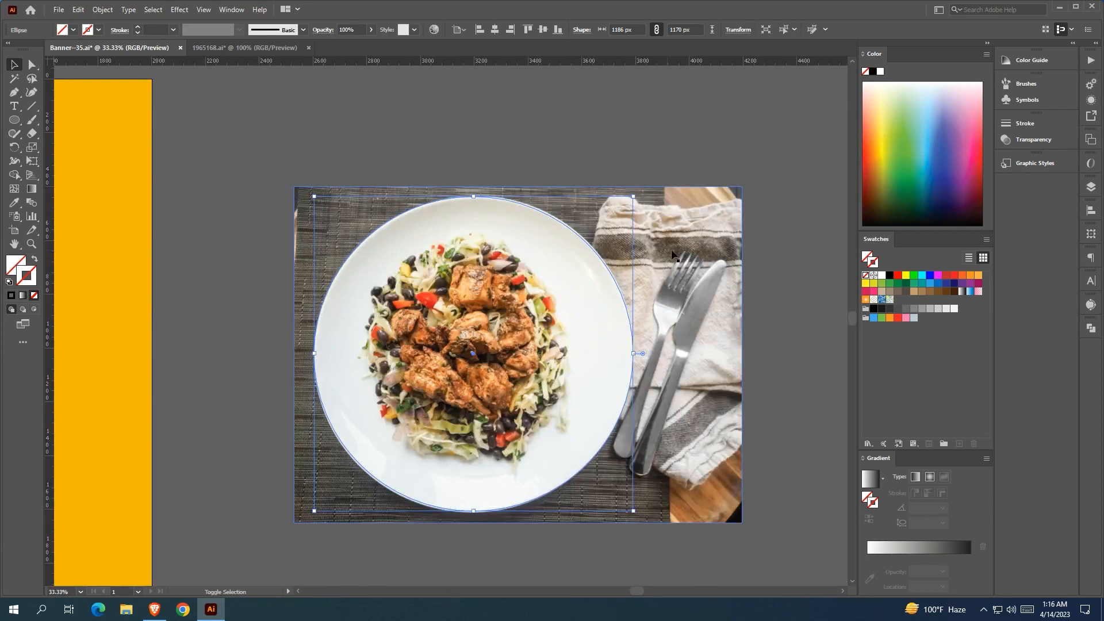
shift+click(567, 276)
right_click(527, 294)
click(555, 461)
click(600, 113)
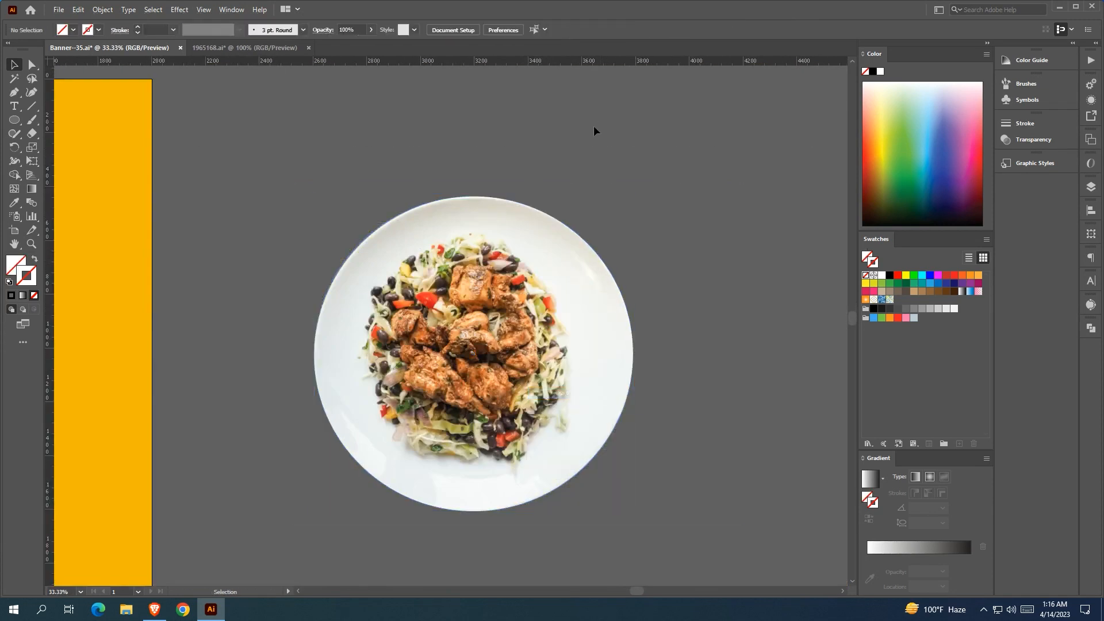
- Move the cut-out plate onto the artboard over the middle of the line grid
scroll(537, 231, down, 1)
drag(474, 315, 237, 283)
mouse_move(364, 289)
mouse_down()
mouse_move(463, 291)
mouse_move(385, 293)
mouse_up()
click(688, 328)
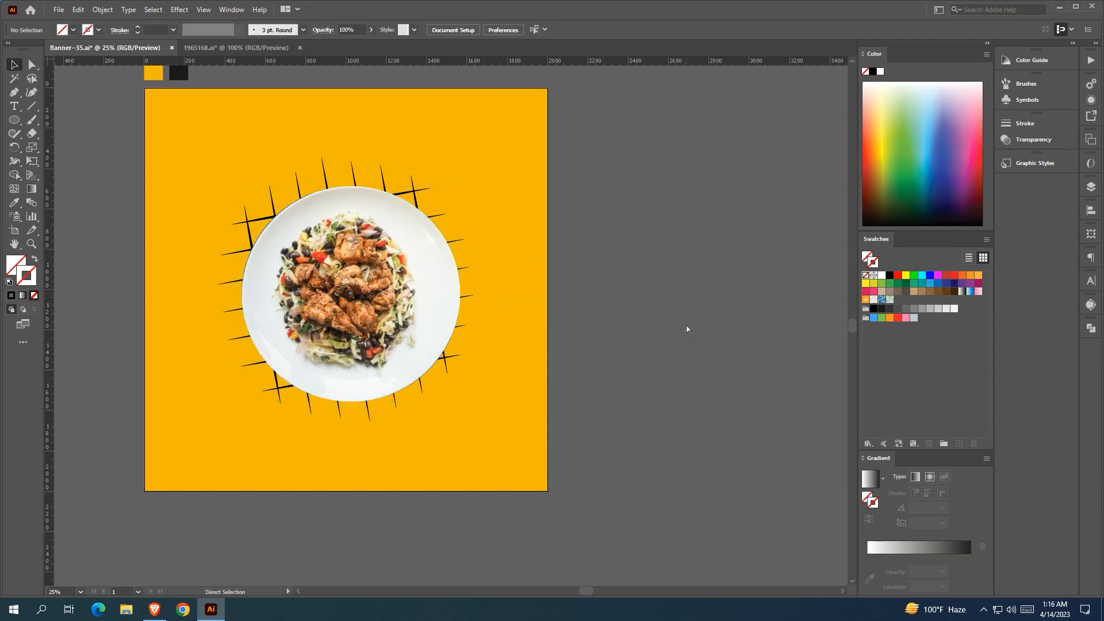
- Enlarge the line grid behind the plate to about 1475 × 1525 px and group its lines
drag(176, 140, 176, 140)
drag(473, 292, 492, 292)
drag(605, 266, 636, 294)
right_click(489, 281)
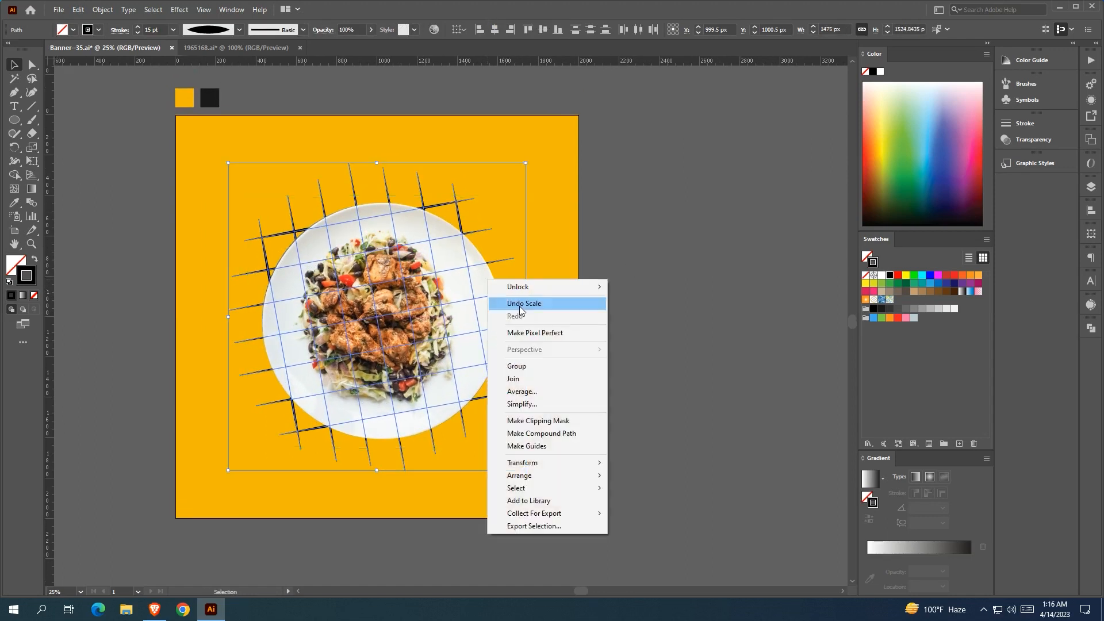
click(515, 368)
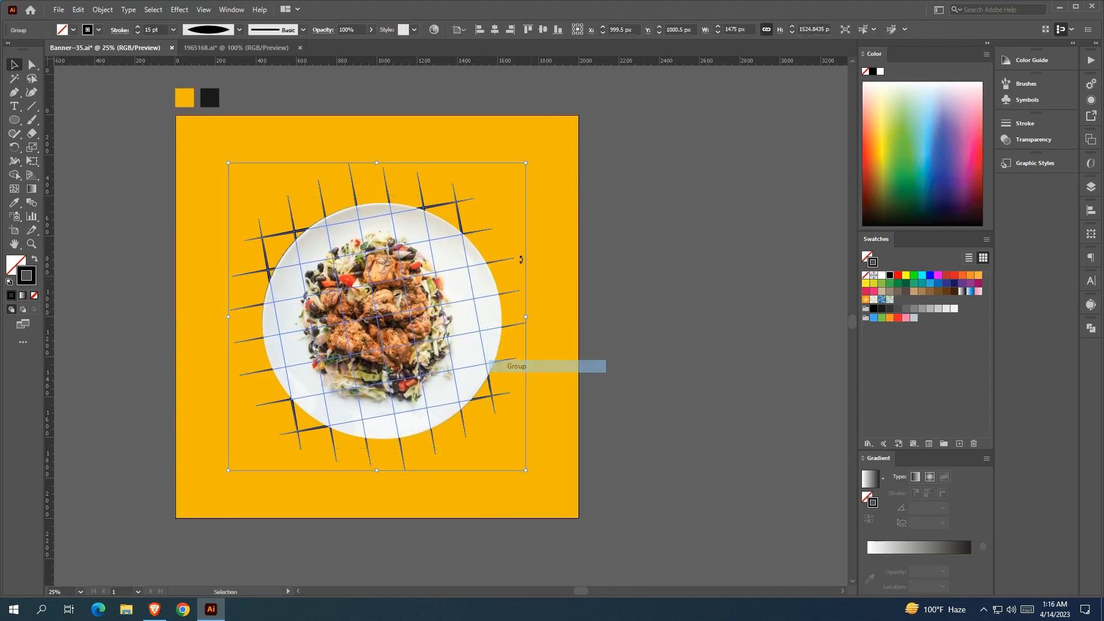
- Centre the grid group horizontally and vertically on the artboard
click(543, 30)
click(619, 160)
drag(542, 174, 560, 168)
click(473, 187)
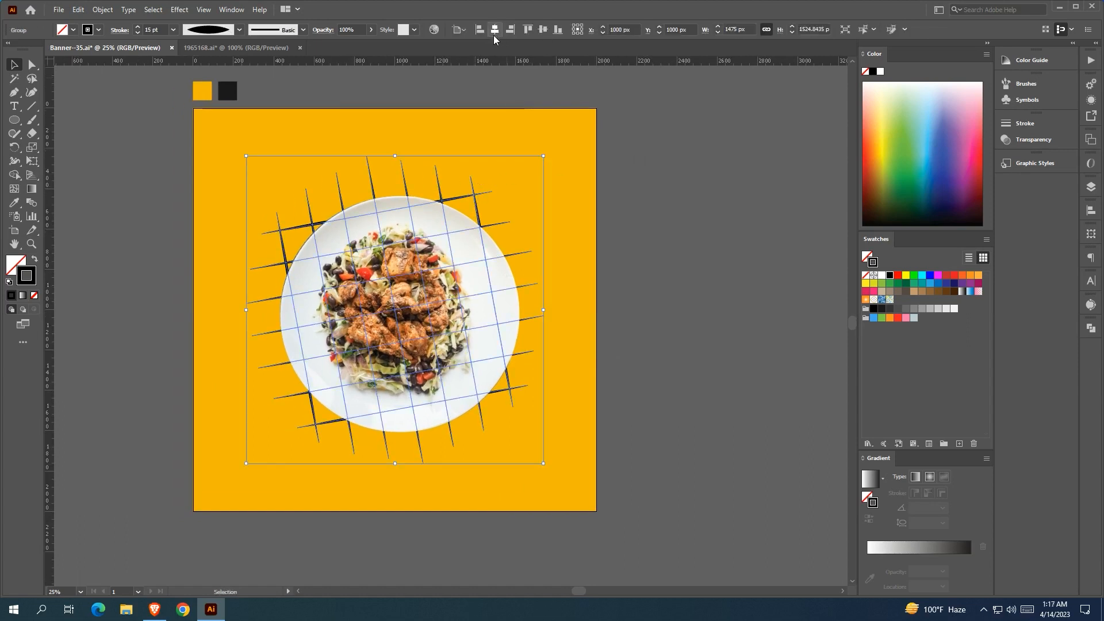
click(682, 260)
- Isolate the plate's clipping mask and trim its ellipse slightly inward to fit the plate's rim
scroll(681, 260, left, 1)
click(550, 298)
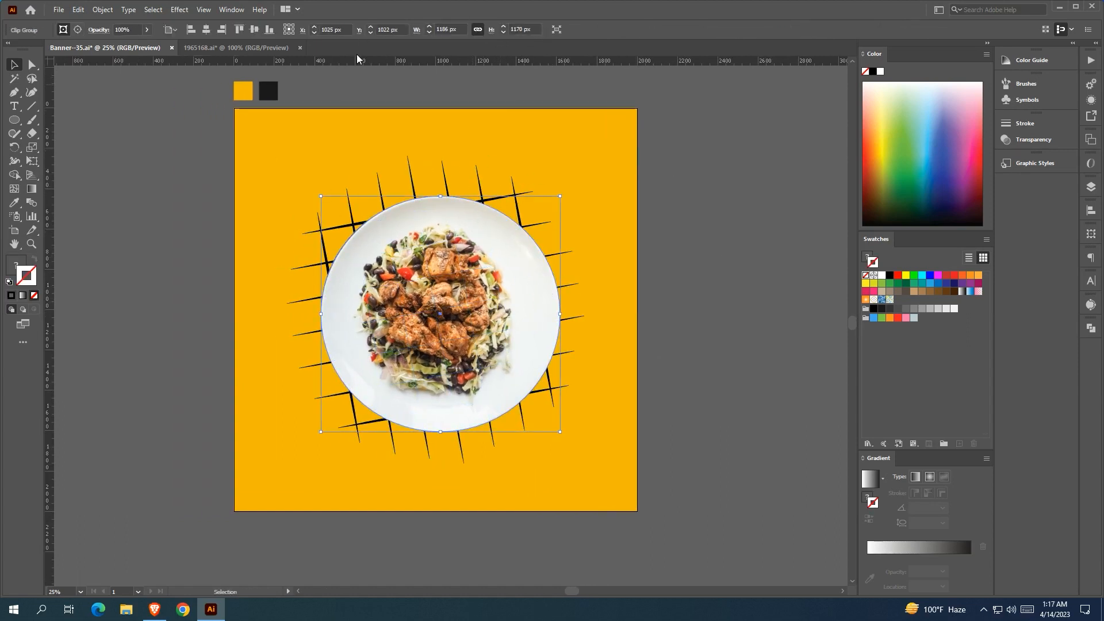
click(656, 260)
scroll(417, 245, up, 2)
double_click(298, 212)
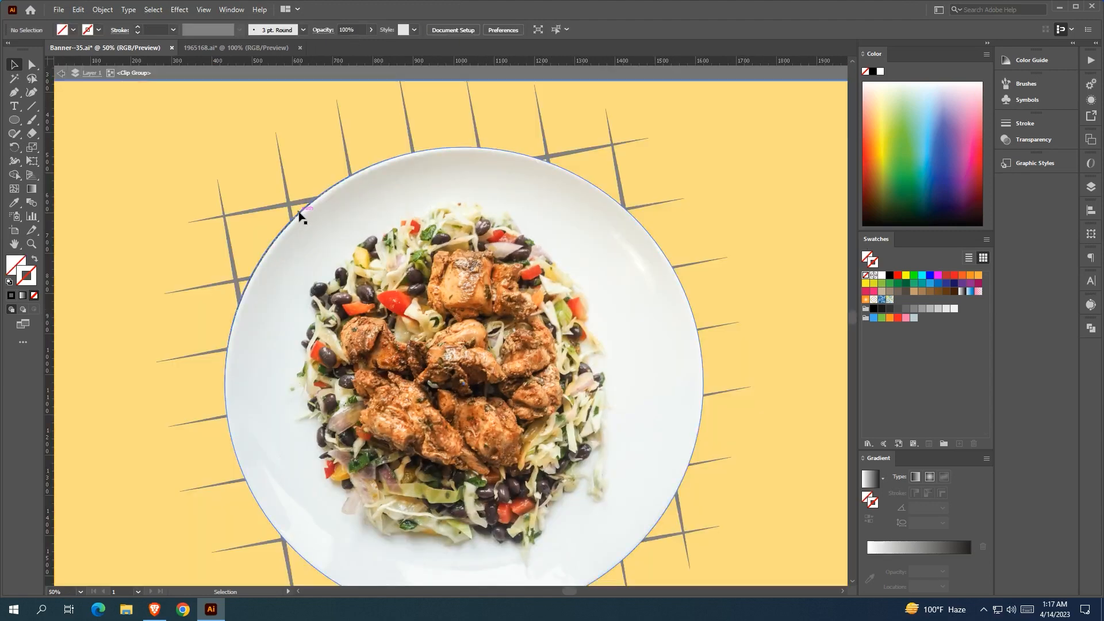
click(298, 213)
drag(225, 147, 228, 150)
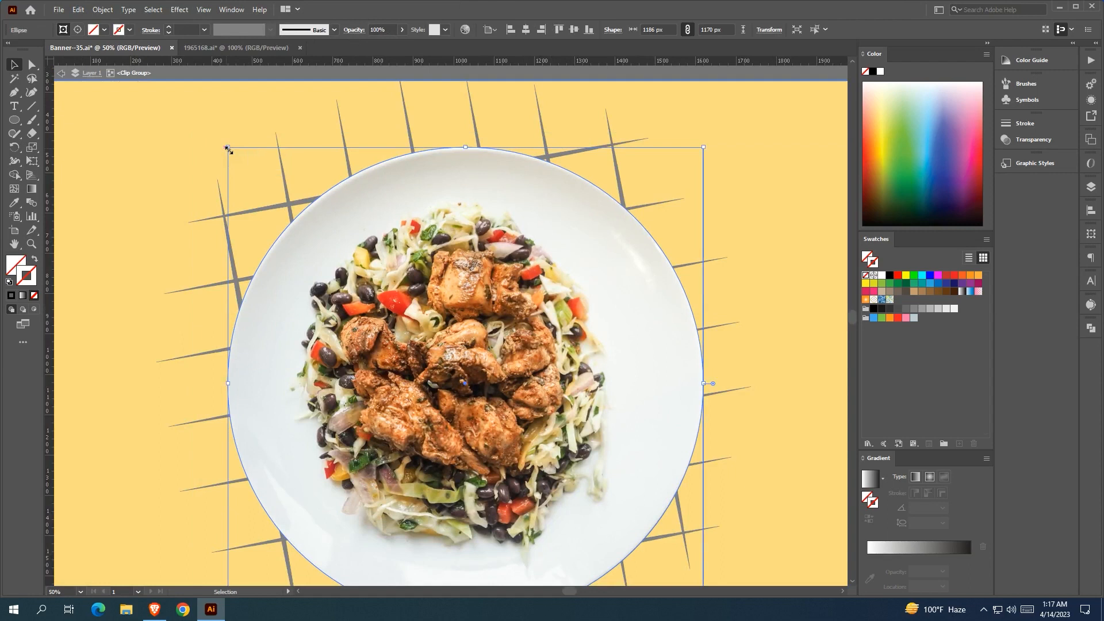
click(370, 78)
- Centre the cut-out plate on the artboard
scroll(384, 93, down, 1)
click(718, 185)
drag(718, 185, 671, 265)
scroll(690, 212, down, 1)
click(541, 293)
click(205, 30)
click(686, 268)
- Scale the plate and line grid down together about their centre, making the plate about 1131 × 1123 px
click(374, 236)
drag(535, 317, 530, 321)
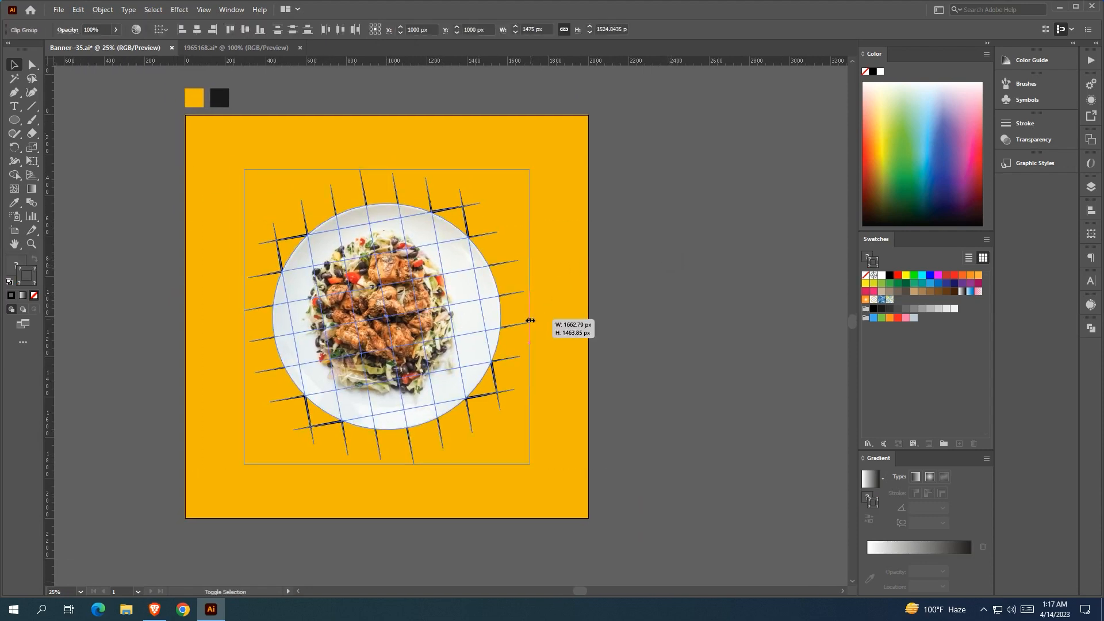
click(621, 252)
drag(620, 252, 585, 216)
- Add a Drop Shadow effect to the plate and raise its blur to about 30 px
click(399, 253)
click(186, 12)
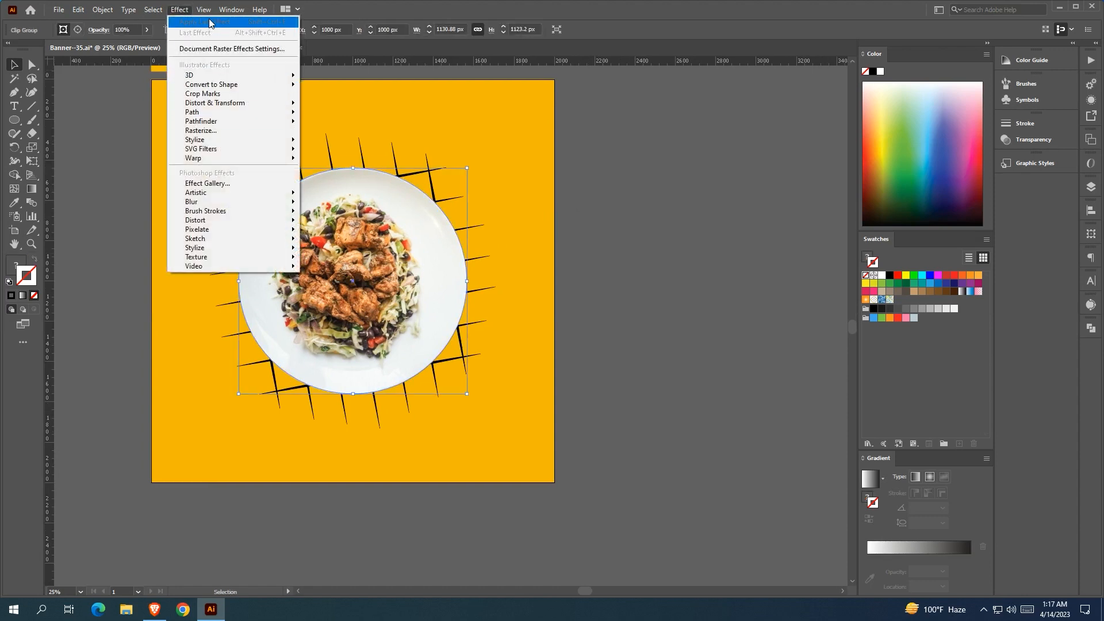
mouse_move(211, 142)
click(337, 140)
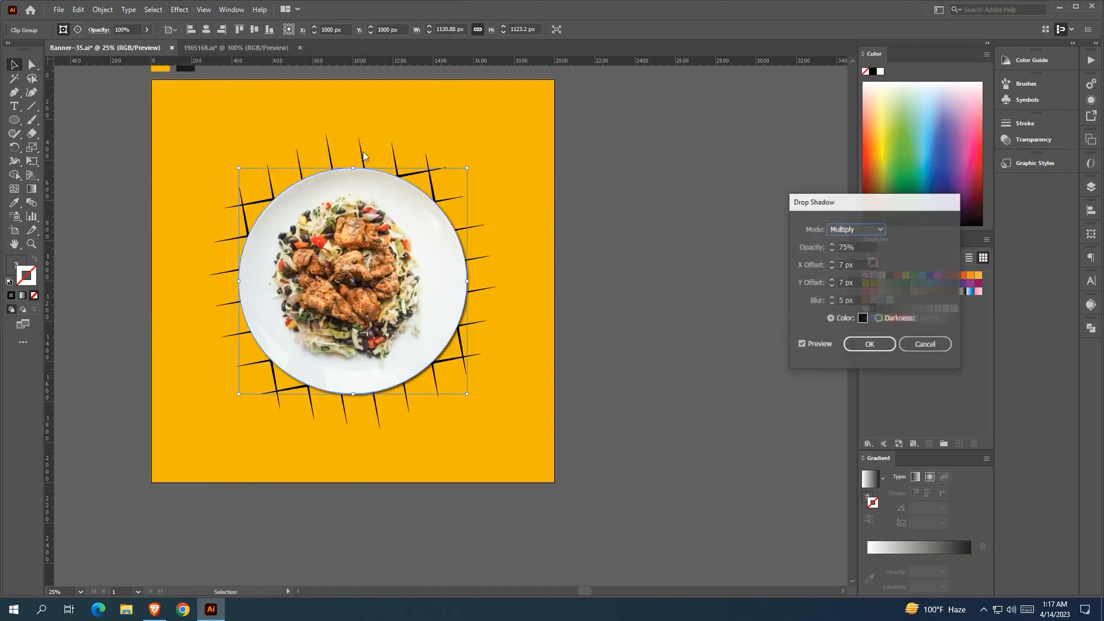
click(861, 300)
key(shift+Up)
key(shift+Up)
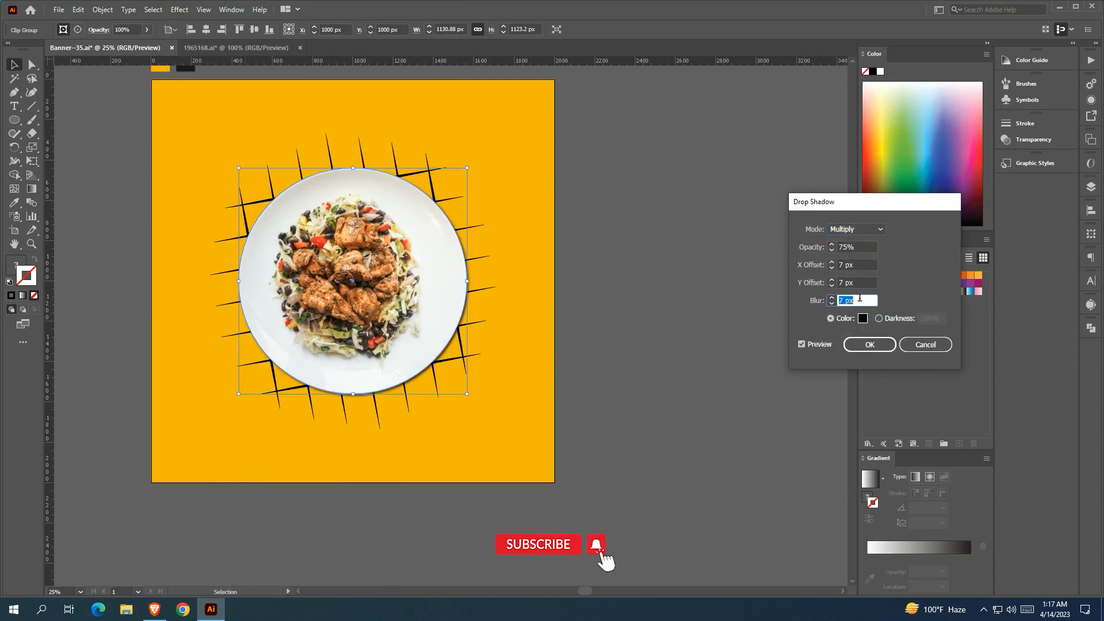
scroll(861, 297, up, 9)
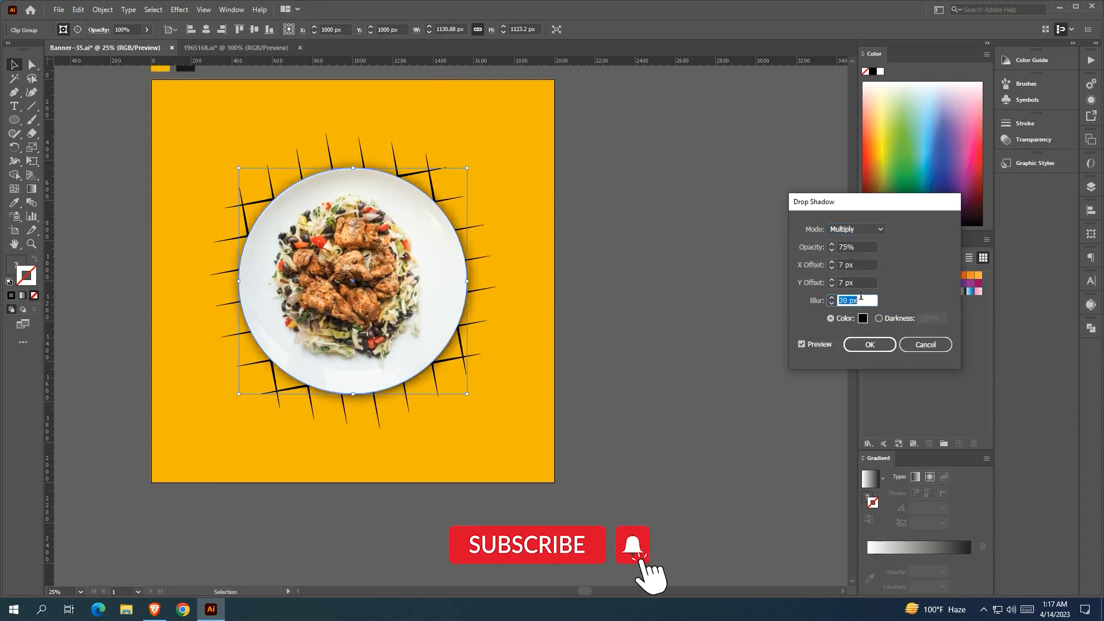
- Set the plate shadow's opacity to 48% and blur to 40 px, and apply the effect
click(859, 247)
scroll(860, 247, down, 5)
scroll(860, 247, down, 20)
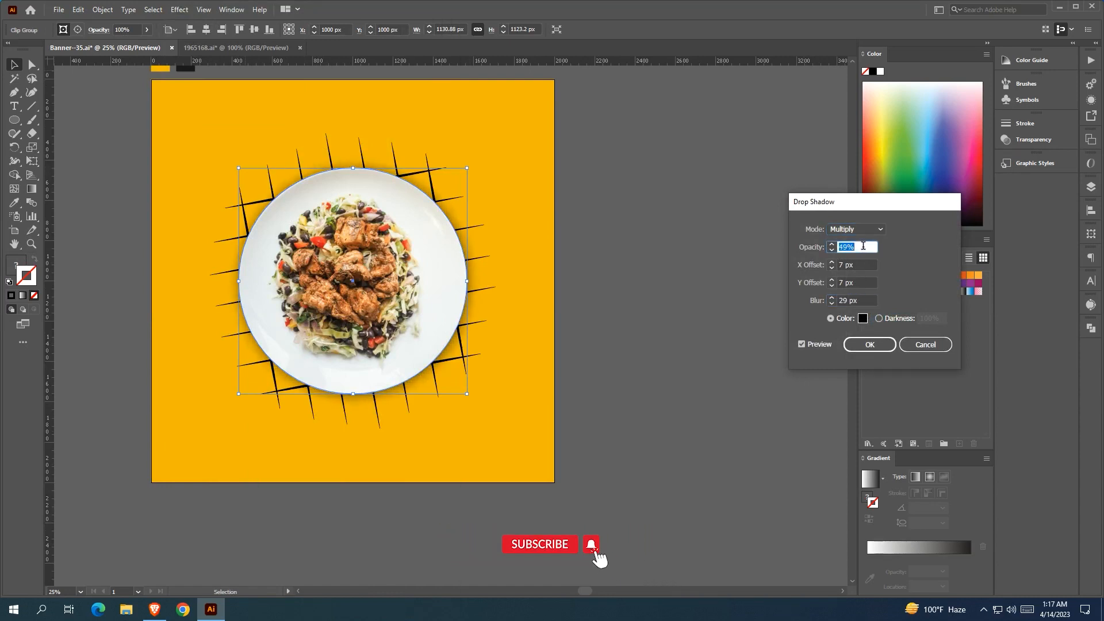
click(861, 300)
scroll(861, 301, up, 1)
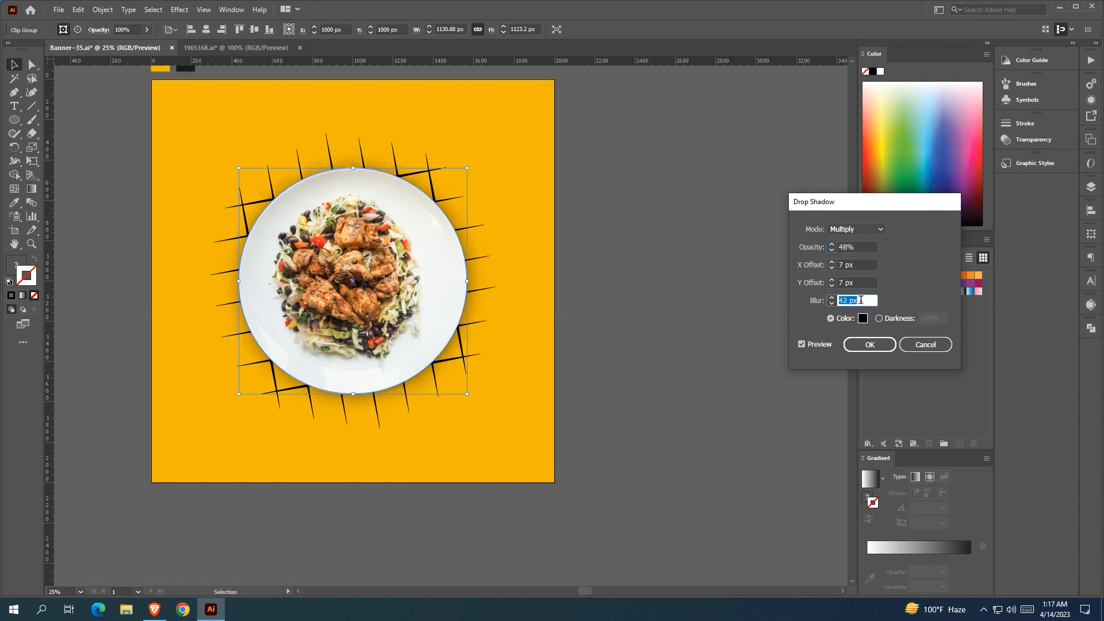
click(861, 265)
scroll(861, 266, up, 2)
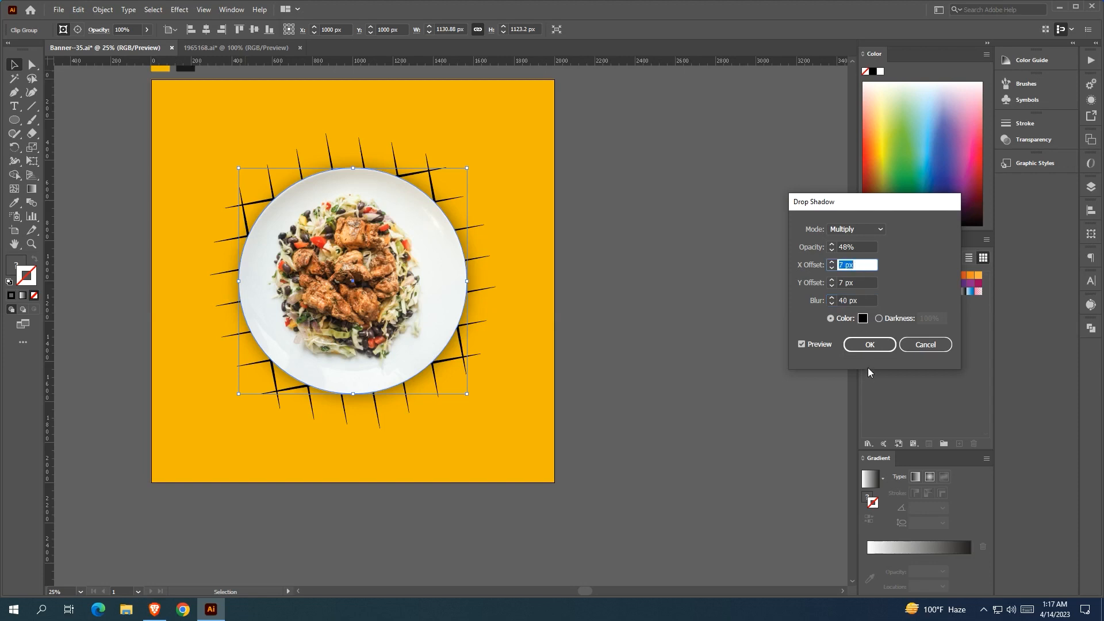
click(869, 345)
click(756, 335)
drag(716, 292, 741, 315)
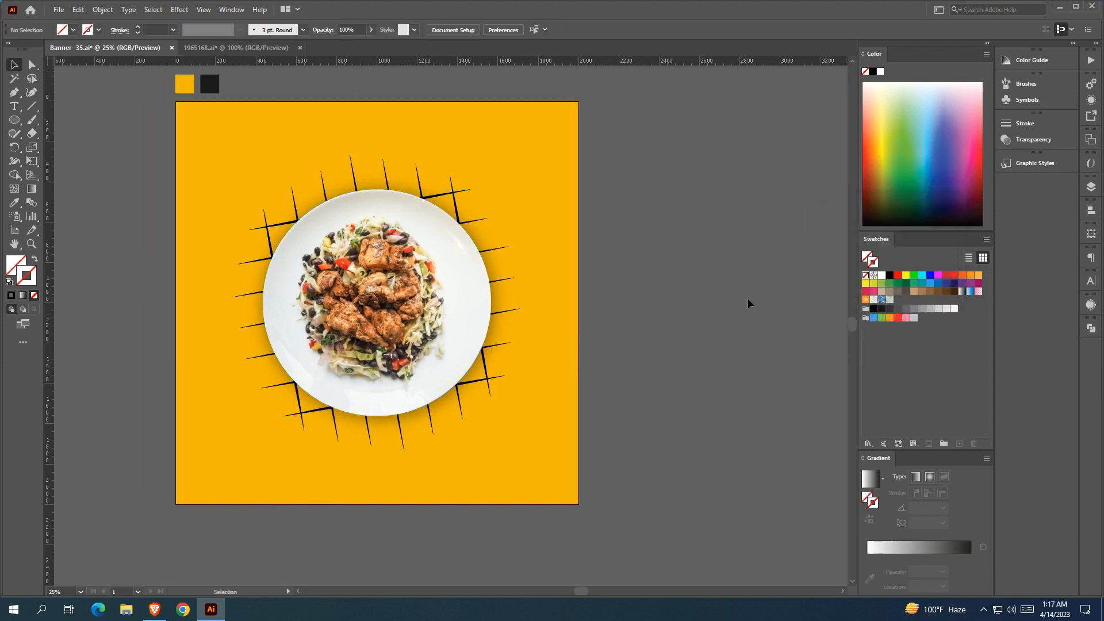
- Move the five white food line icons from far below to just beneath the artboard
scroll(745, 305, down, 1)
drag(760, 516, 683, 64)
click(482, 347)
drag(509, 336, 478, 122)
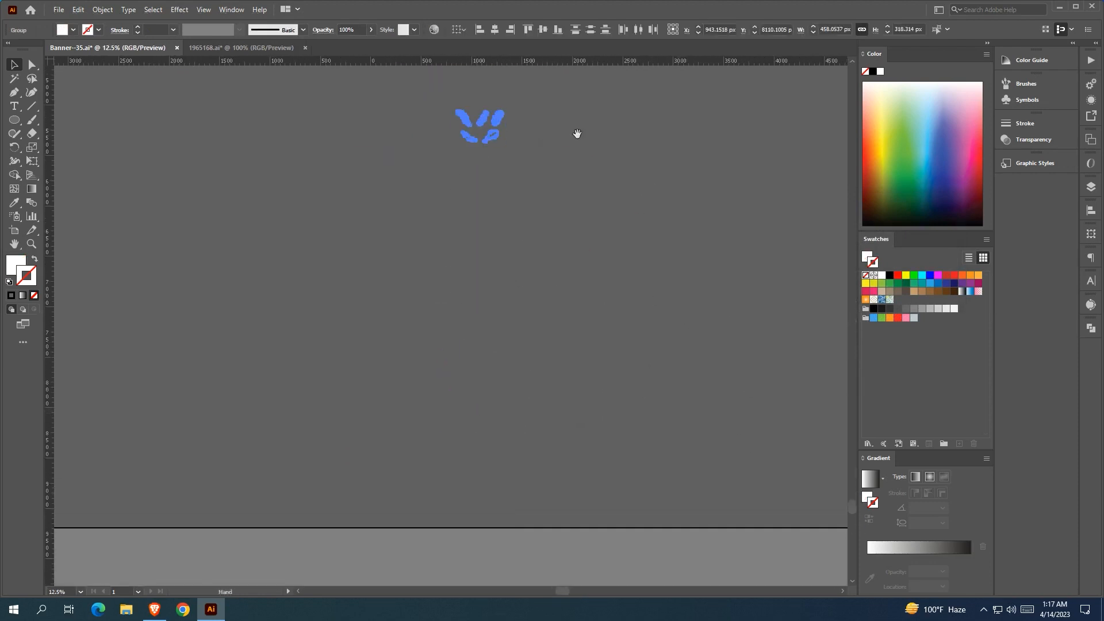
drag(577, 134, 562, 332)
click(570, 308)
click(473, 324)
drag(471, 269, 450, 415)
drag(450, 460, 450, 181)
drag(550, 195, 544, 390)
scroll(474, 391, up, 2)
drag(474, 391, 528, 422)
drag(560, 468, 383, 367)
click(572, 377)
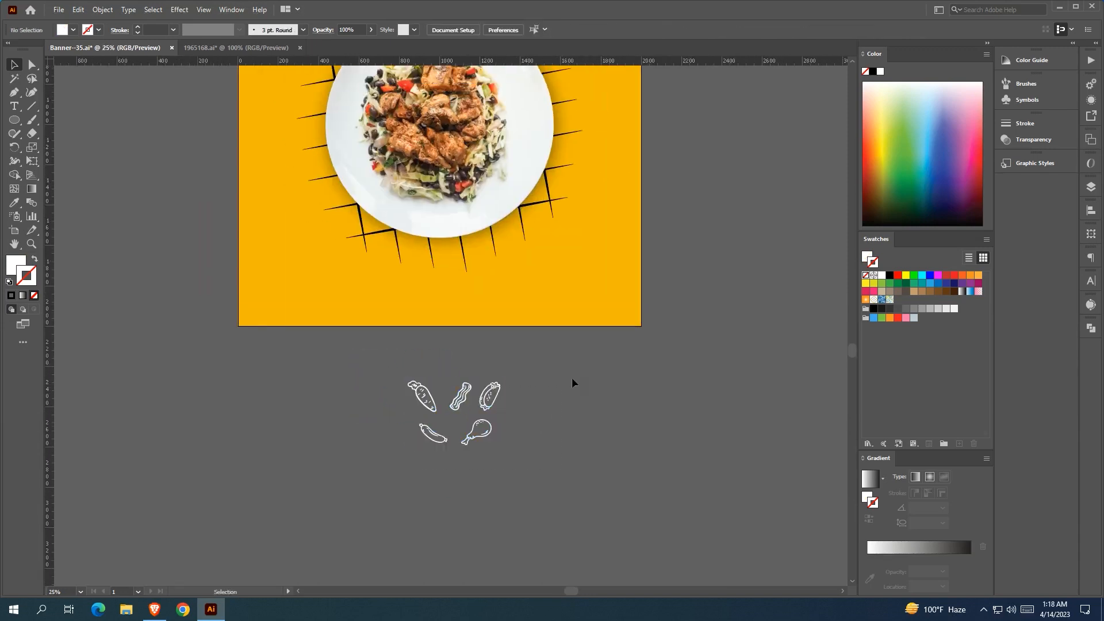
drag(682, 292, 626, 418)
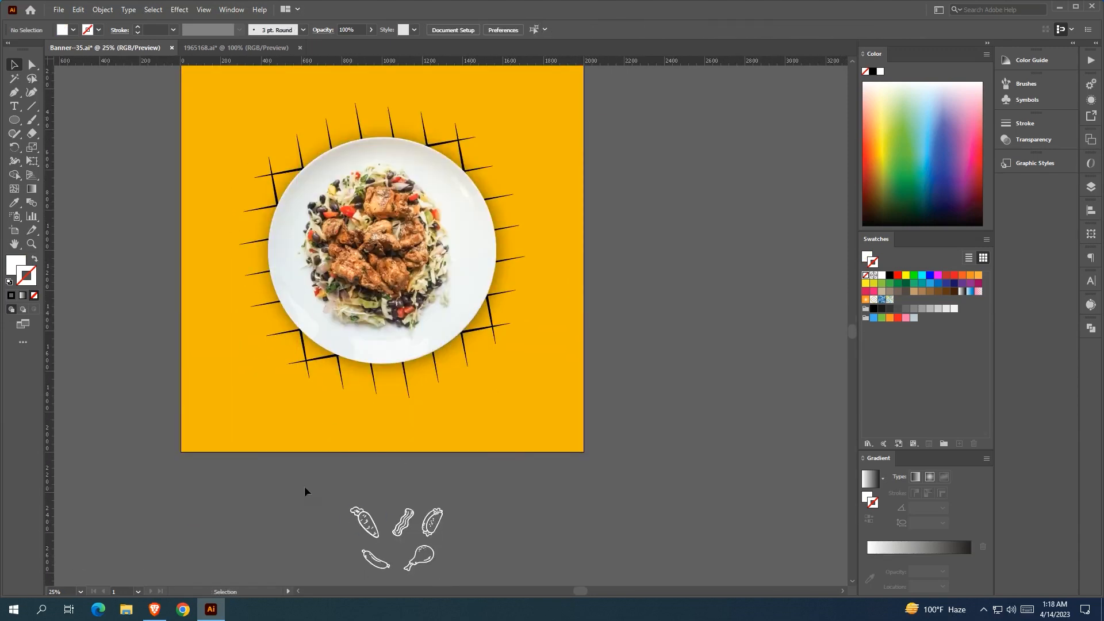
- Bring the white food icons to the front of the stacking order
scroll(305, 485, down, 2)
right_click(405, 471)
mouse_move(478, 414)
click(588, 412)
click(590, 419)
drag(512, 375, 499, 427)
- Enlarge the line grid slightly around the plate and shrink the plate to about 1086 × 1079 px
drag(349, 507, 276, 370)
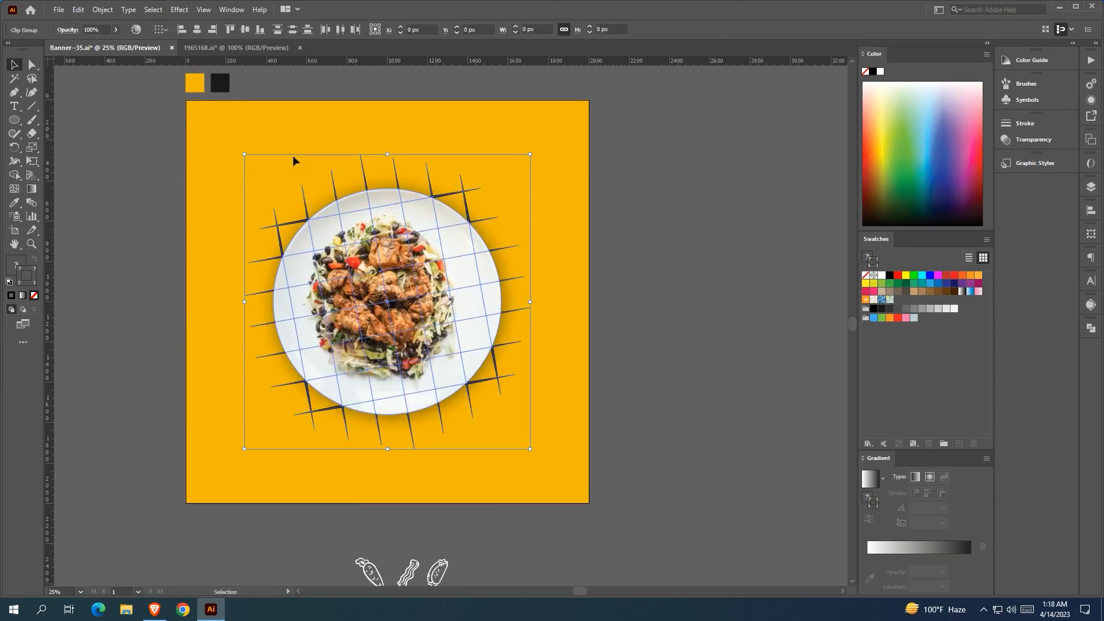
click(386, 196)
drag(533, 303, 496, 304)
click(461, 303)
click(627, 319)
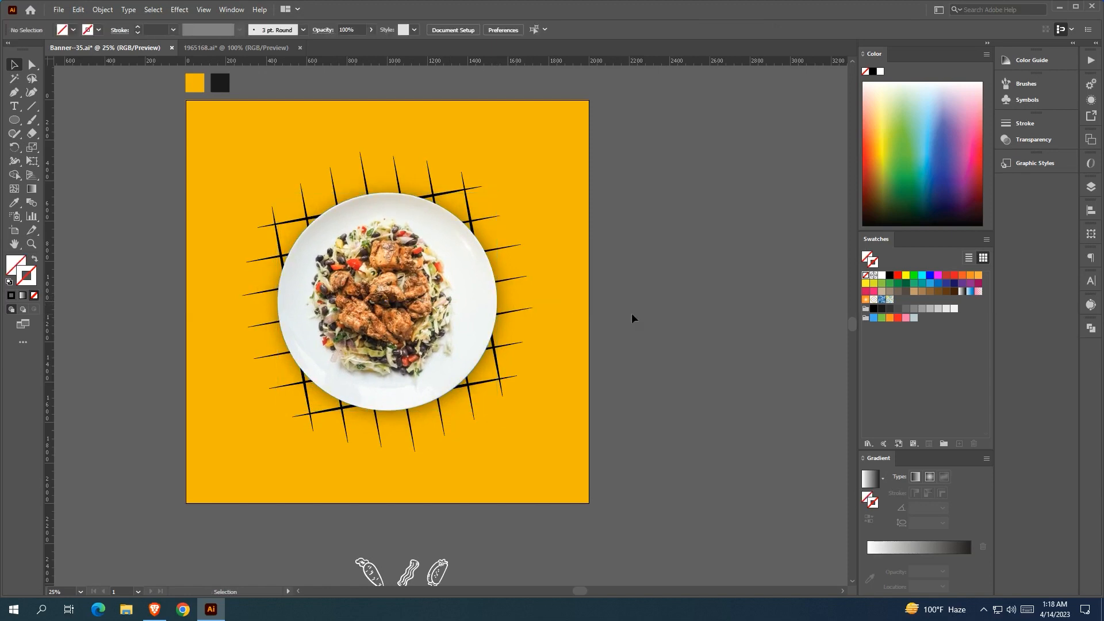
- Place the bacon icon above and right of the plate and the hot-dog icon, rotated, at the plate's right side
drag(633, 314, 577, 300)
drag(355, 543, 356, 487)
drag(351, 506, 425, 97)
drag(425, 98, 435, 190)
click(642, 359)
drag(641, 359, 651, 263)
drag(498, 251, 499, 228)
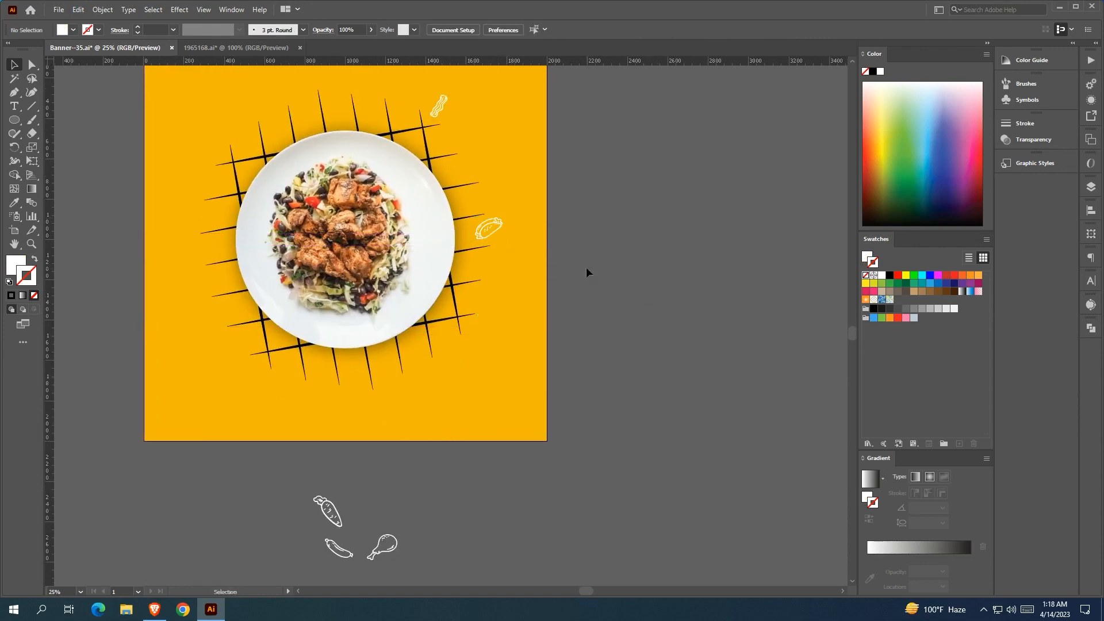
- Place the carrot icon left of the plate and rotate it to lie nearly horizontal
drag(587, 270, 622, 257)
drag(363, 496, 281, 256)
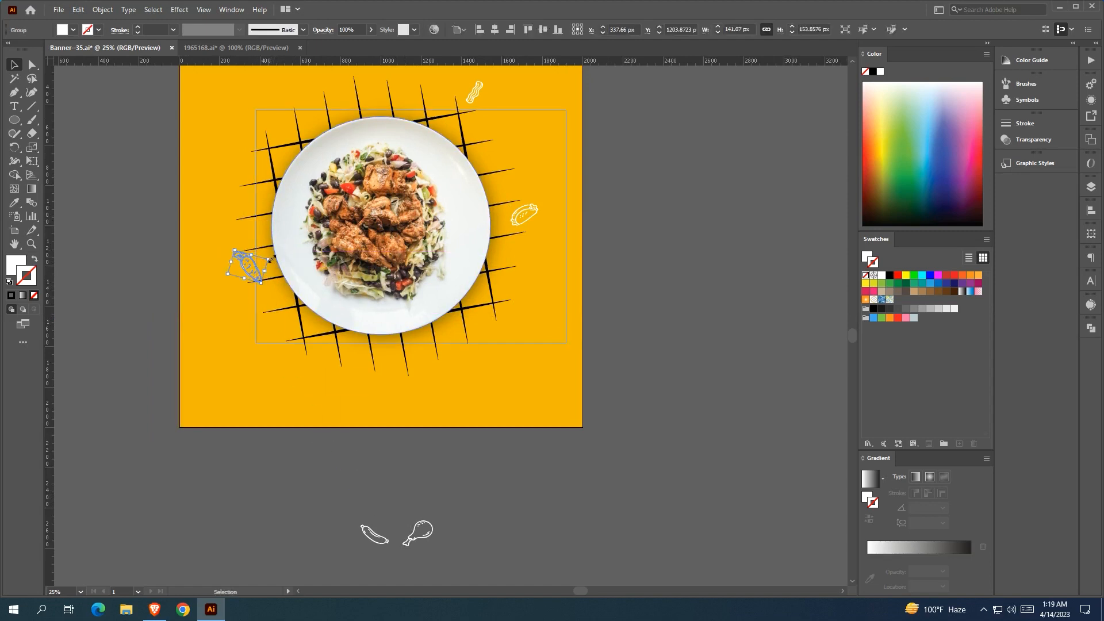
drag(239, 270, 240, 270)
click(421, 464)
drag(422, 464, 385, 465)
- Place the drumstick icon below the plate, rotated handle up, and the sausage icon at the plate's upper left
drag(372, 535, 392, 377)
scroll(328, 534, up, 1)
drag(327, 554, 230, 144)
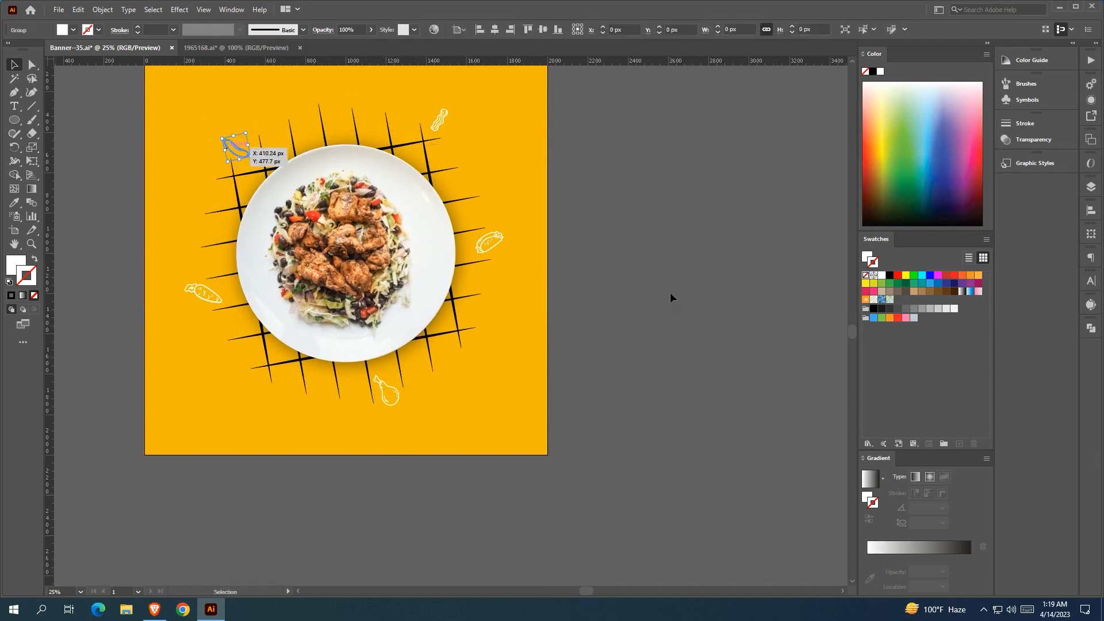
click(670, 297)
drag(671, 297, 686, 381)
- Duplicate the bacon icon below the plate, the hot-dog icon to its left and the carrot icon to its upper right
drag(227, 377, 234, 378)
alt+drag(458, 208, 301, 484)
alt+drag(506, 332, 230, 322)
alt+drag(220, 374, 490, 253)
click(602, 281)
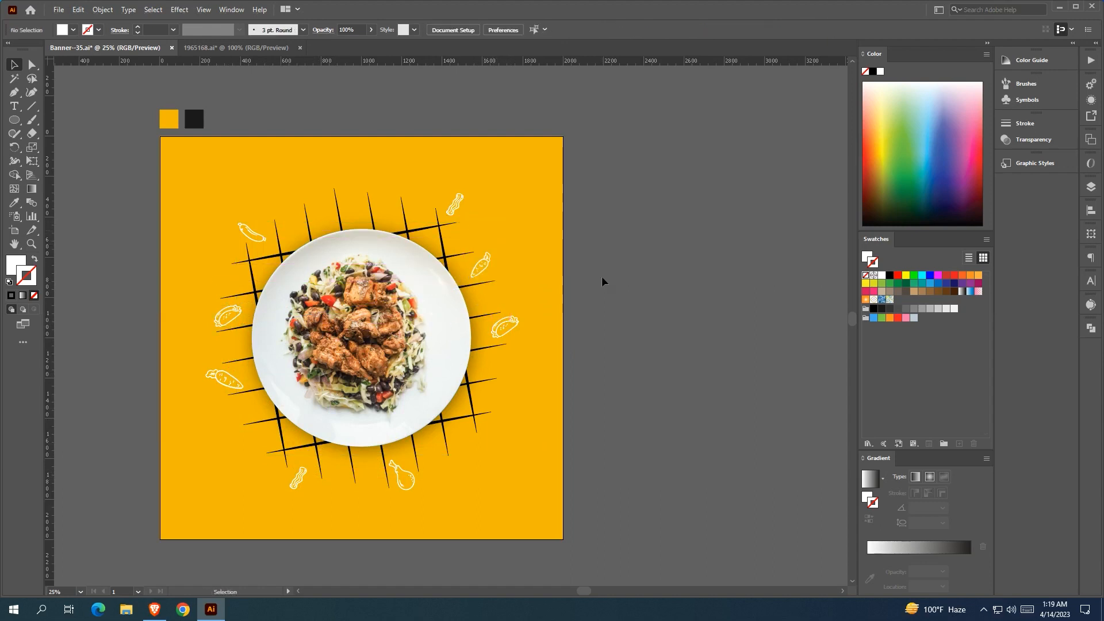
- Duplicate the sausage icon to the plate's lower right and the drumstick icon above the plate, rotated upright
drag(623, 437, 645, 455)
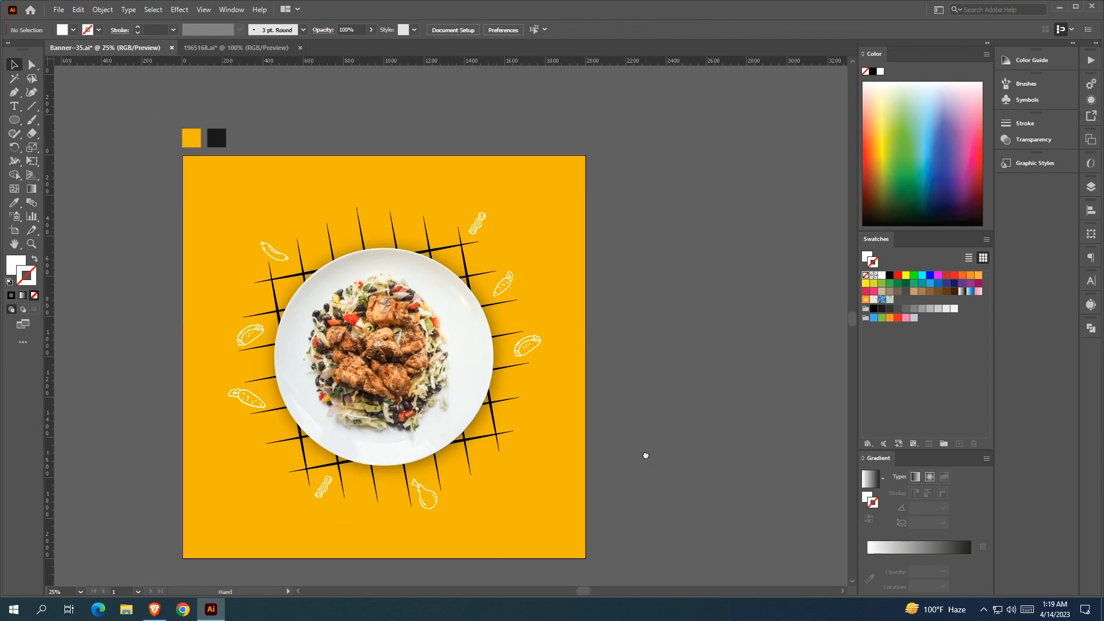
alt+drag(291, 267, 501, 478)
alt+drag(424, 502, 321, 245)
drag(382, 231, 381, 226)
click(633, 394)
drag(633, 395, 621, 391)
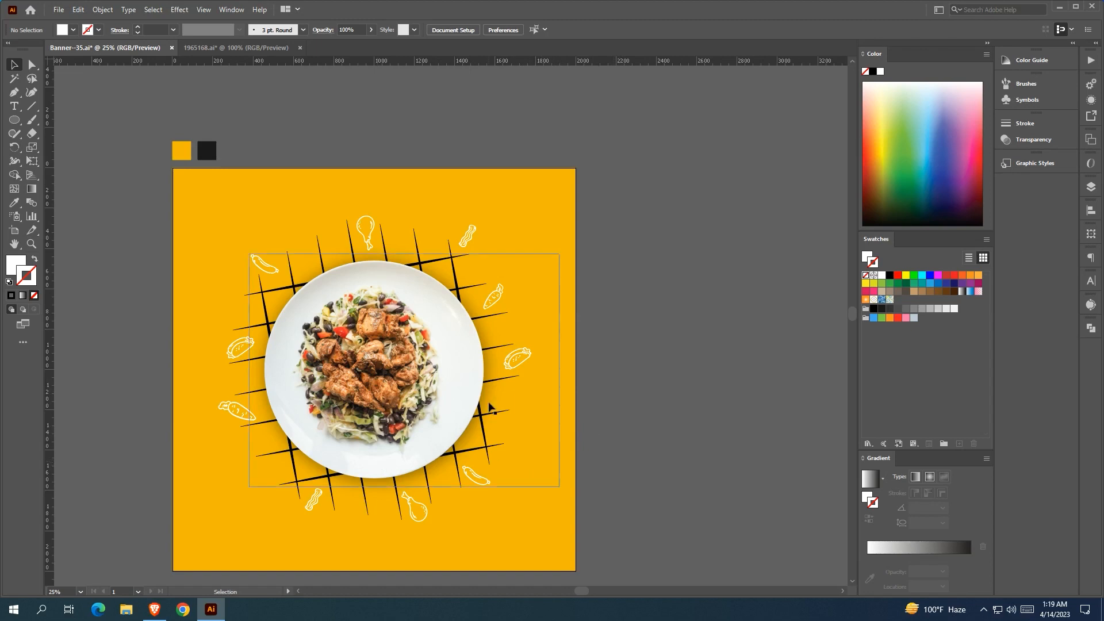
- Add a small carrot copy above the plate and shift the top drumstick left to make room for it
drag(379, 318, 397, 344)
alt+drag(256, 437, 428, 254)
drag(422, 263, 377, 264)
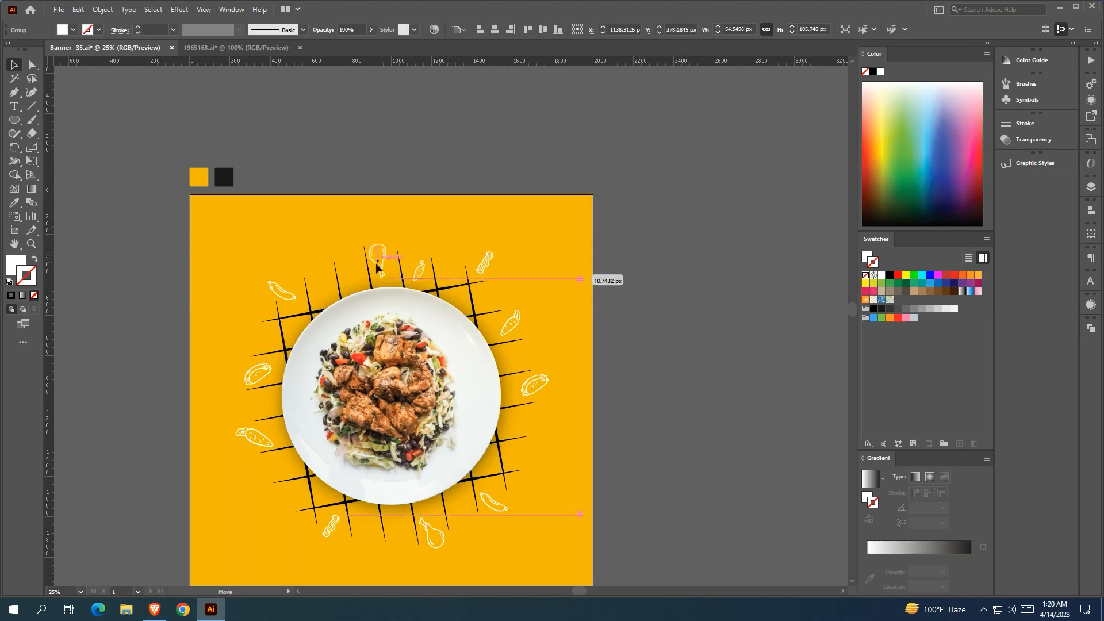
click(642, 347)
drag(642, 346, 643, 298)
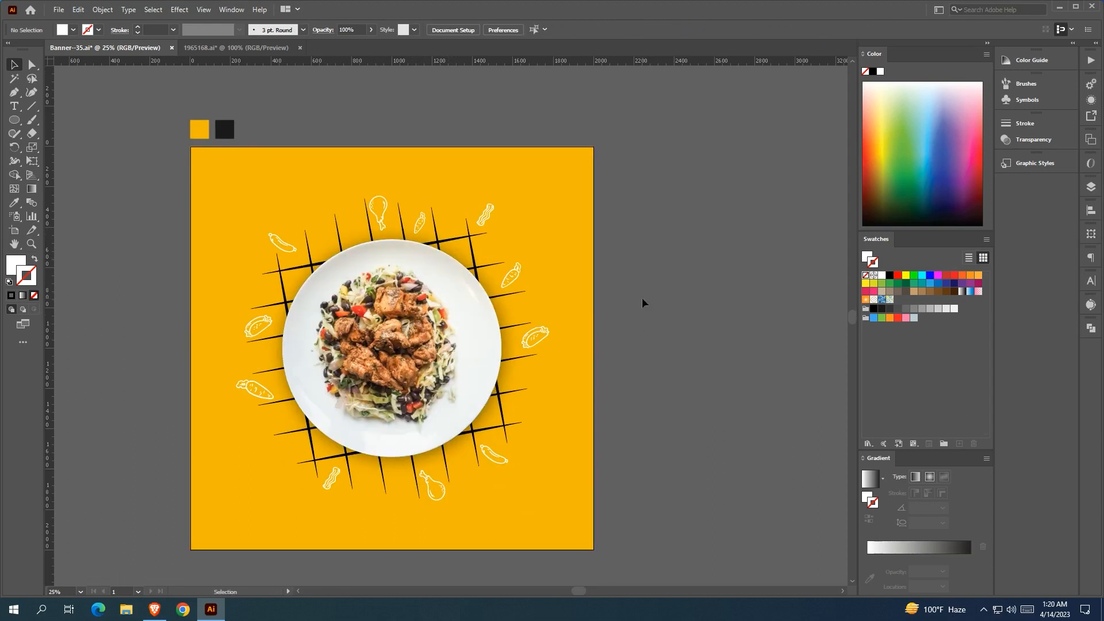
- Nudge the sausage and carrot icons on the plate's left side to even out their spacing
drag(286, 254, 290, 256)
click(626, 346)
drag(627, 345, 624, 342)
drag(263, 386, 268, 387)
click(643, 391)
drag(643, 390, 642, 394)
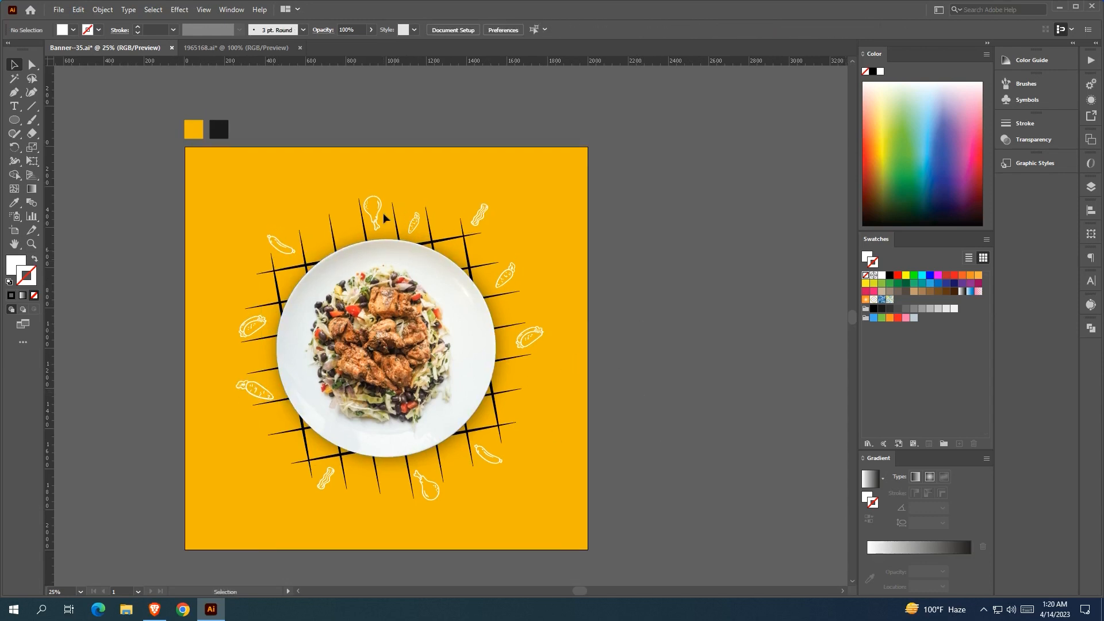
- Duplicate the carrot icon below the plate, the hot-dog icon to its lower left and the bacon icon to its lower right
drag(516, 279, 365, 494)
click(658, 424)
drag(658, 424, 654, 393)
drag(241, 297, 272, 420)
drag(476, 182, 529, 383)
click(623, 360)
drag(623, 360, 598, 399)
scroll(653, 286, down, 1)
drag(654, 286, 622, 266)
scroll(619, 314, up, 1)
- Duplicate the bacon icon into the gap at the plate's upper left and rotate it to follow the rim
drag(619, 318, 741, 289)
scroll(377, 173, up, 1)
drag(539, 185, 323, 207)
mouse_move(334, 187)
mouse_down()
mouse_move(306, 174)
mouse_move(331, 197)
mouse_move(318, 193)
mouse_up()
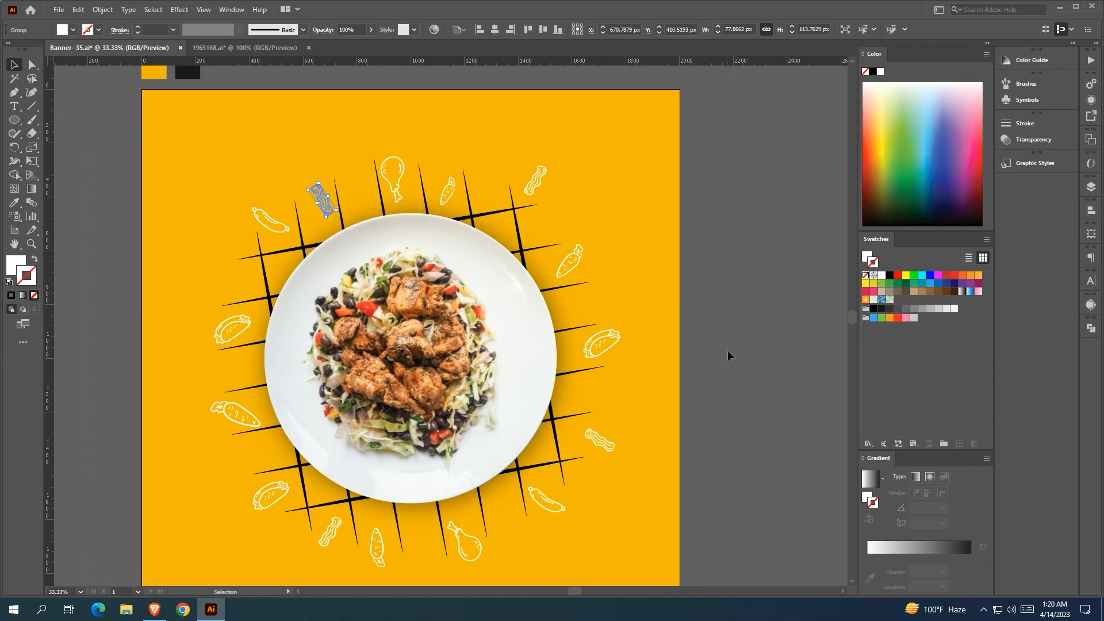
- Shrink the hot-dog icon right of the plate and enlarge the carrot icon at the upper right
click(727, 350)
drag(730, 328, 702, 264)
drag(589, 286, 574, 289)
drag(559, 182, 598, 169)
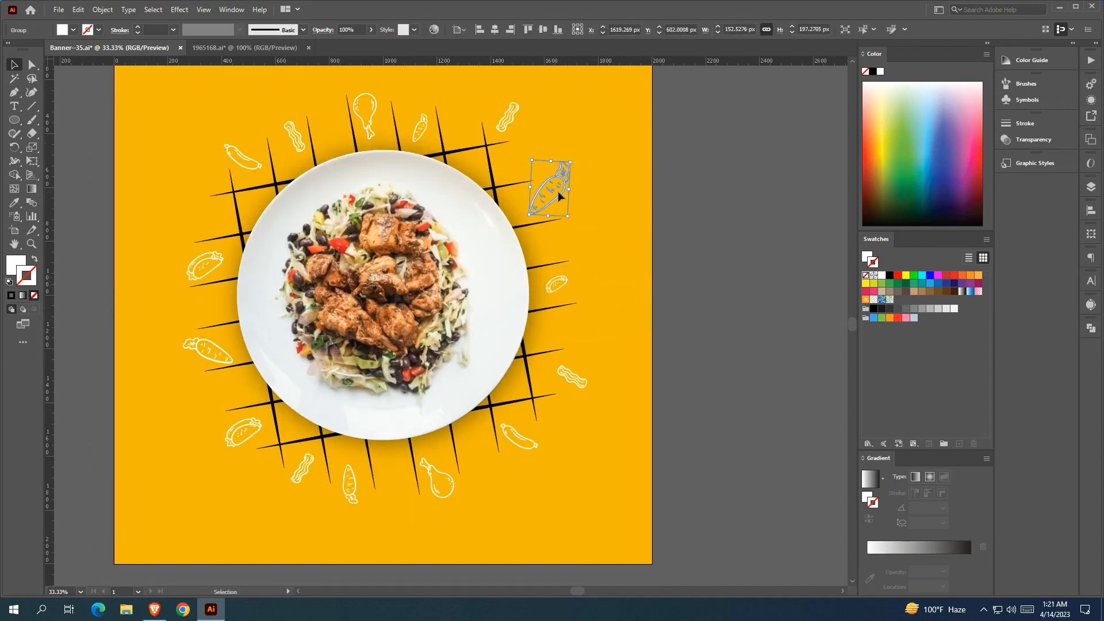
click(640, 212)
drag(639, 211, 679, 264)
- Nudge the icons along the plate's upper edge and enlarge the sausage icon at the upper left
drag(542, 168, 535, 178)
drag(464, 172, 463, 178)
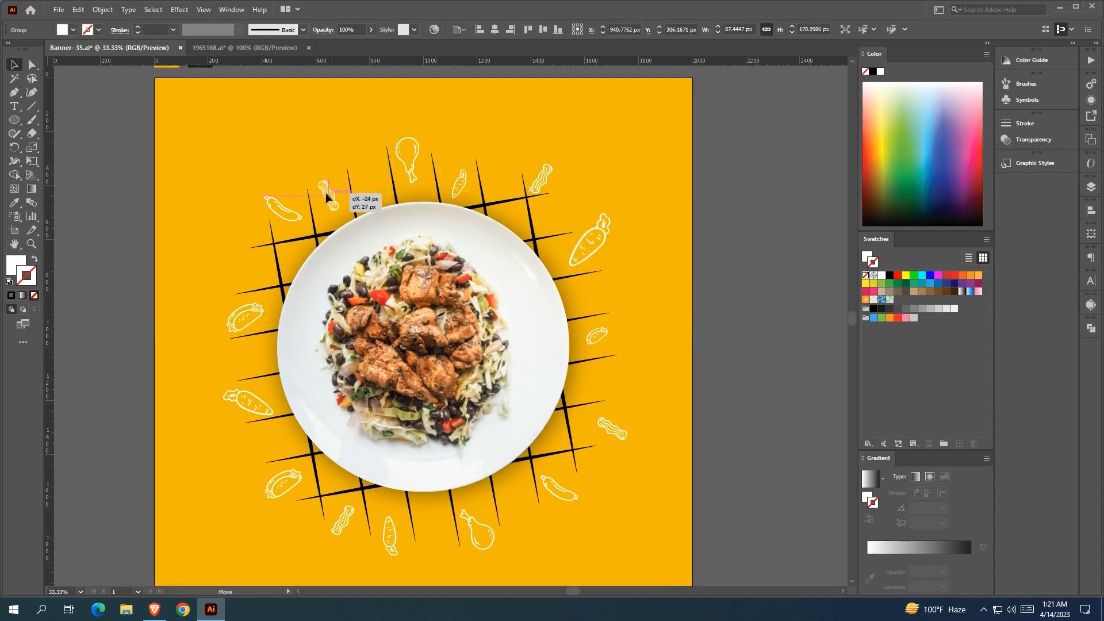
drag(281, 211, 234, 239)
click(624, 317)
- Shrink the hot-dog icon on the plate's left side and adjust its position
scroll(624, 317, down, 3)
click(231, 241)
drag(264, 327, 228, 310)
drag(248, 305, 240, 306)
click(358, 437)
drag(359, 438, 339, 396)
- Shrink the hot-dog icon at the plate's lower left and enlarge the bacon icon below the plate
drag(250, 344, 253, 361)
click(319, 403)
drag(312, 410, 292, 444)
click(339, 448)
- Shift the carrot and drumstick icons below the plate to the left to even out the gaps
mouse_move(372, 423)
mouse_down()
mouse_move(352, 443)
mouse_move(355, 420)
mouse_up()
mouse_move(455, 431)
mouse_down()
mouse_move(450, 443)
mouse_move(437, 424)
mouse_up()
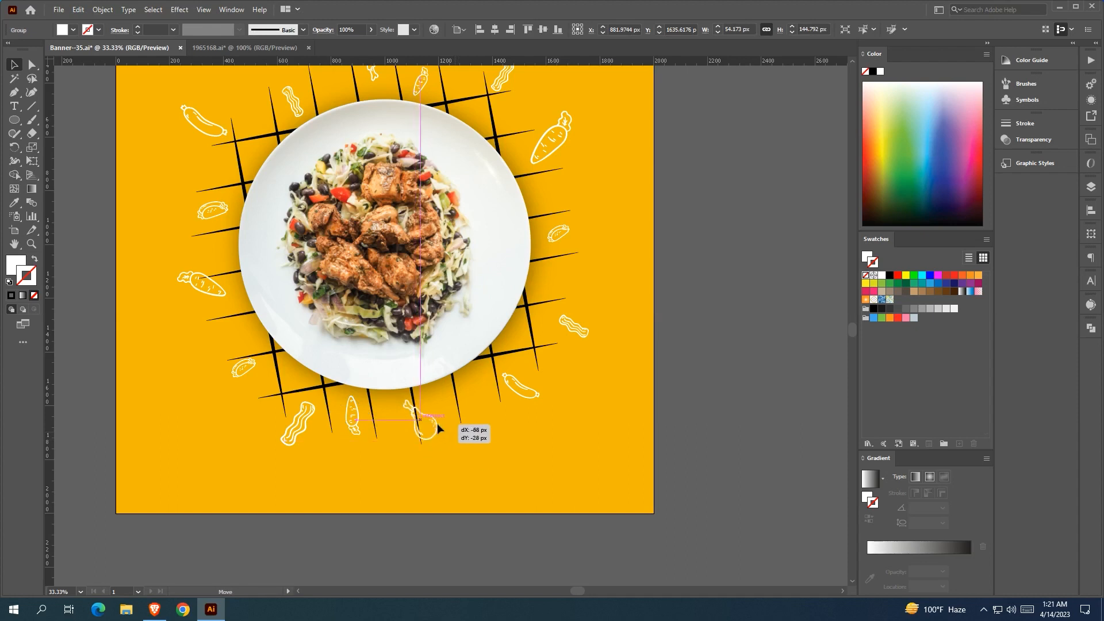
click(621, 430)
drag(622, 430, 570, 465)
- Reposition the sausage icon at the plate's lower right and shrink it
drag(463, 433, 471, 427)
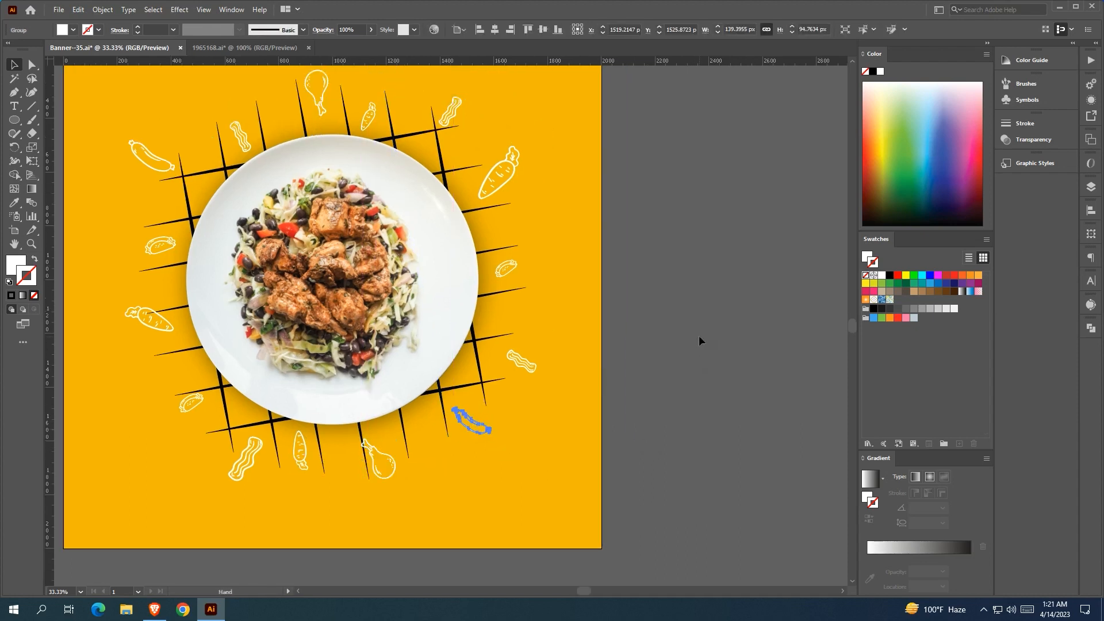
drag(700, 340, 702, 345)
drag(496, 436, 480, 430)
- Enlarge the drumstick icon below the plate slightly
click(302, 460)
click(385, 474)
drag(395, 485, 402, 491)
click(649, 349)
drag(648, 349, 658, 404)
scroll(695, 373, down, 1)
drag(695, 373, 645, 342)
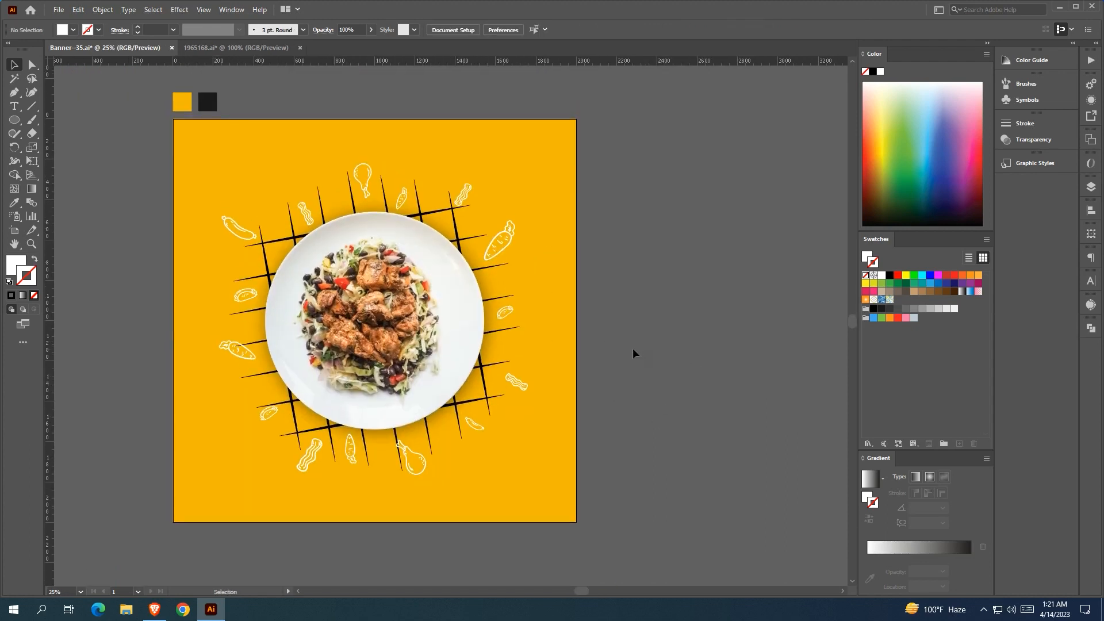
- Slide the hot-dog icon beside the plate inward over its edge, and bring the plate to the front
scroll(248, 297, up, 2)
drag(249, 300, 281, 300)
right_click(414, 317)
mouse_move(493, 474)
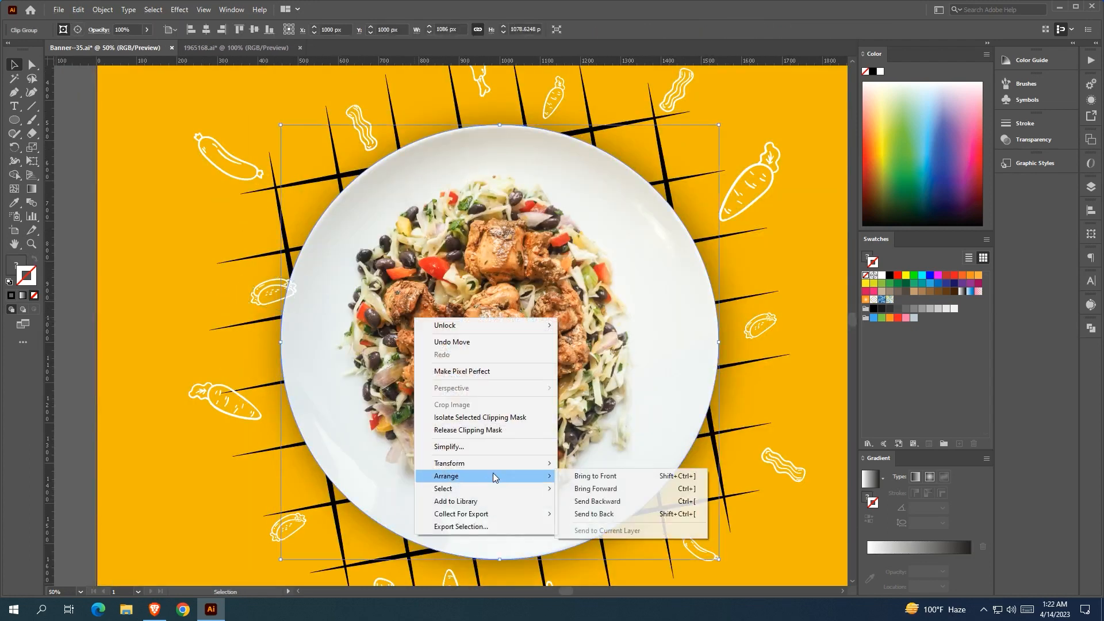
click(595, 476)
- Move the carrot icon at the plate's upper right inward so it tucks partly under the plate
scroll(543, 432, down, 2)
click(729, 407)
drag(759, 387, 678, 338)
drag(568, 261, 547, 279)
click(696, 265)
drag(697, 266, 712, 279)
- Move the bacon and sausage icons at the plate's upper left closer to the plate
click(386, 245)
drag(383, 232, 391, 241)
drag(321, 257, 333, 263)
click(183, 321)
drag(183, 320, 157, 262)
- Move the carrot icon left of the plate and the bacon icon at its lower left closer to the plate
drag(300, 321, 309, 322)
mouse_move(365, 420)
mouse_down()
mouse_move(367, 394)
mouse_move(329, 381)
mouse_up()
click(674, 334)
drag(674, 334, 669, 348)
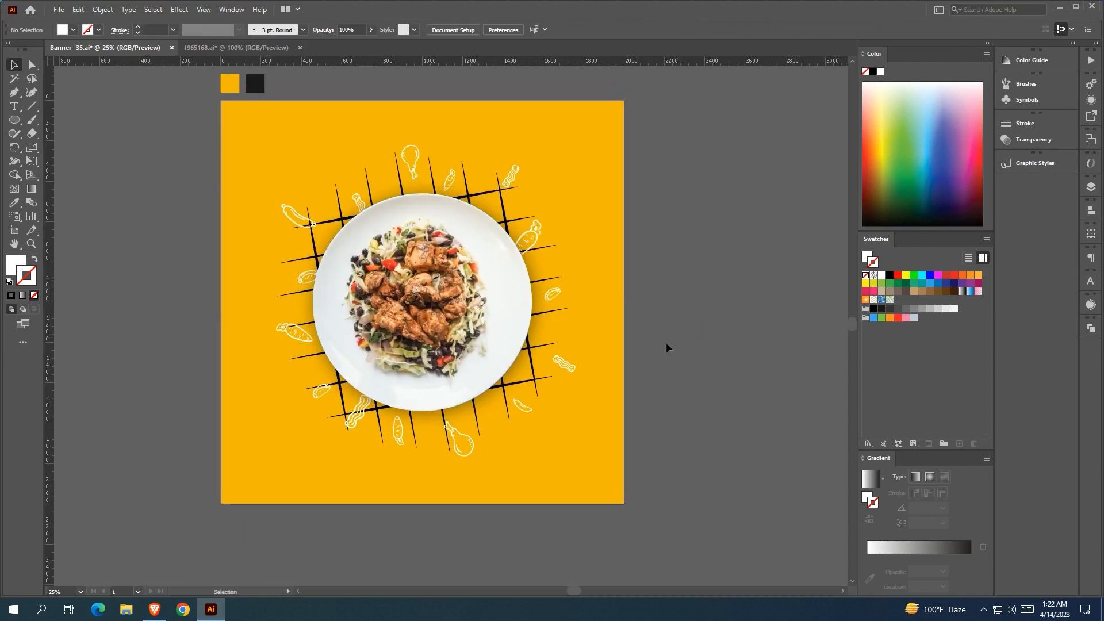
- Enlarge the bacon icon to the right of the plate
click(568, 364)
mouse_move(554, 356)
mouse_down()
mouse_move(474, 311)
mouse_move(561, 363)
mouse_up()
click(611, 370)
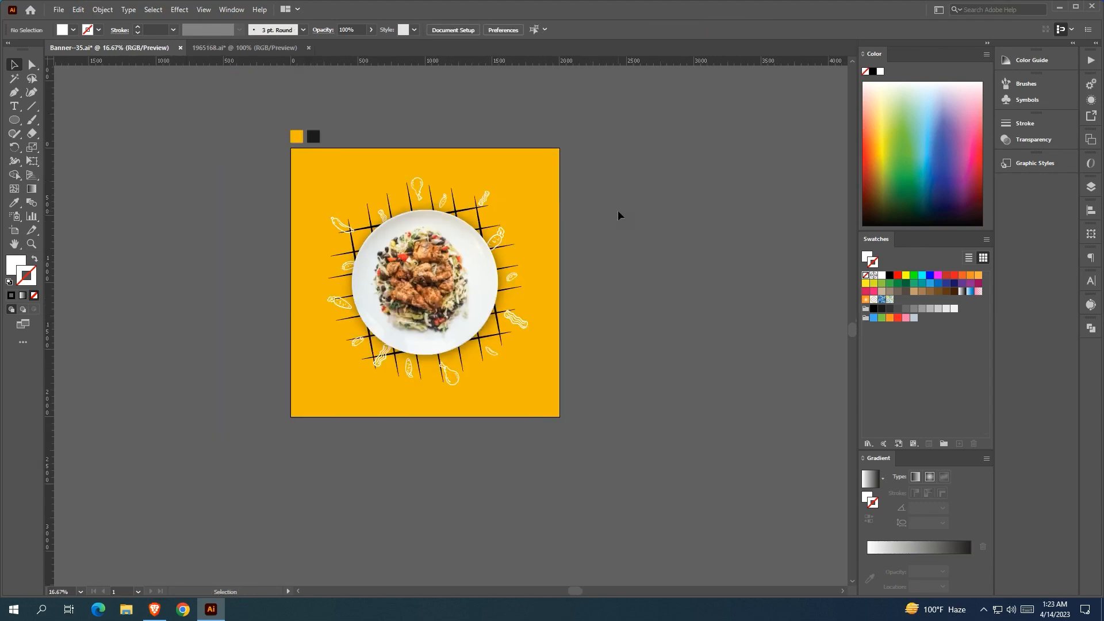
- Bring the distant group of text lines and logo over to just left of the artboard
scroll(613, 247, down, 3)
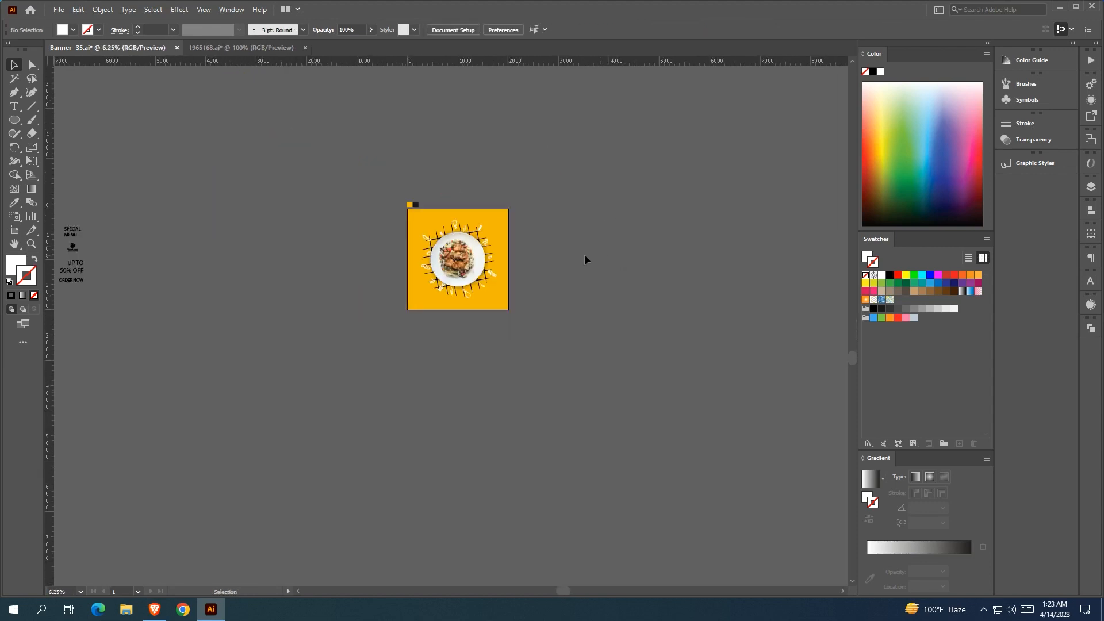
scroll(498, 276, left, 4)
click(257, 235)
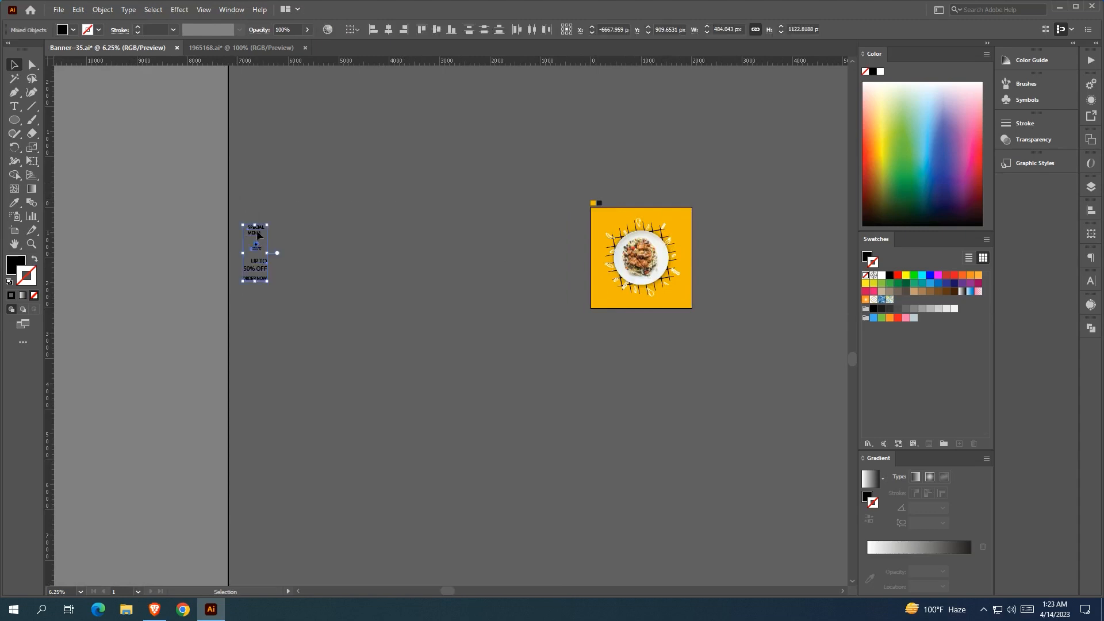
click(240, 203)
drag(259, 250, 561, 251)
click(782, 292)
scroll(755, 274, up, 2)
drag(669, 205, 698, 240)
scroll(679, 251, up, 1)
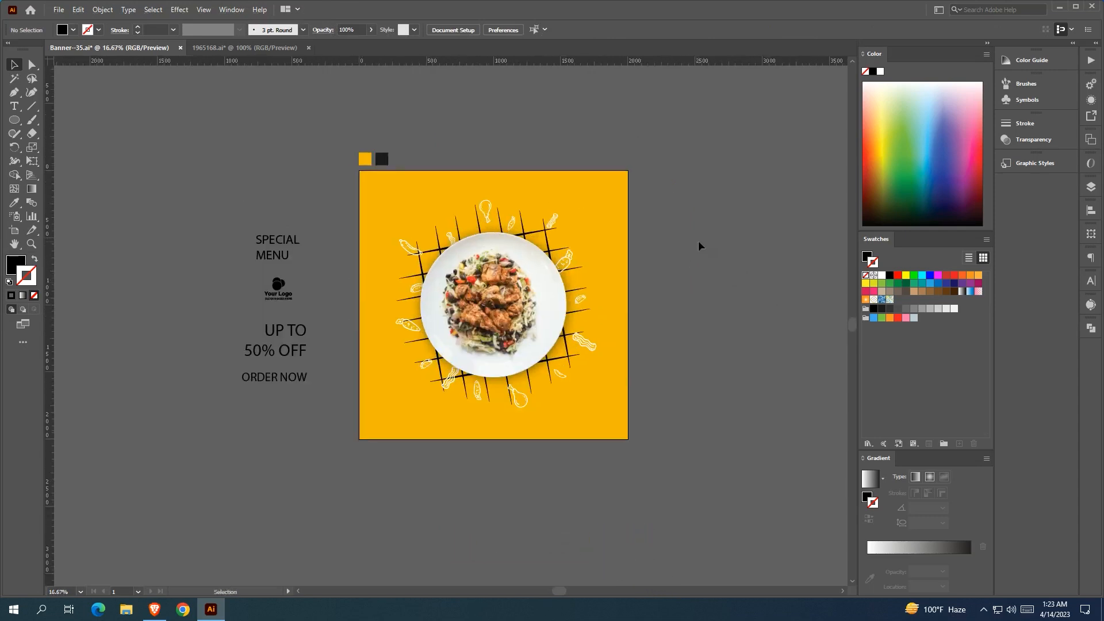
- Place a copy of the yellow colour square, arranged in front, at the artboard's upper-left corner
drag(309, 262, 185, 334)
scroll(201, 317, up, 1)
click(137, 260)
click(272, 138)
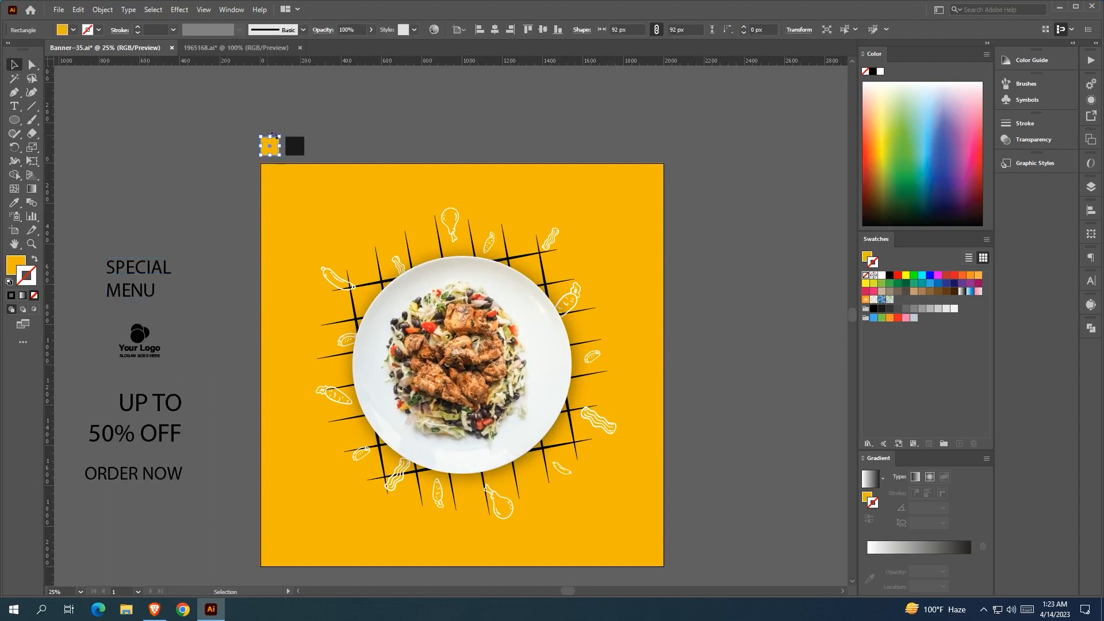
alt+drag(270, 150, 213, 166)
right_click(211, 165)
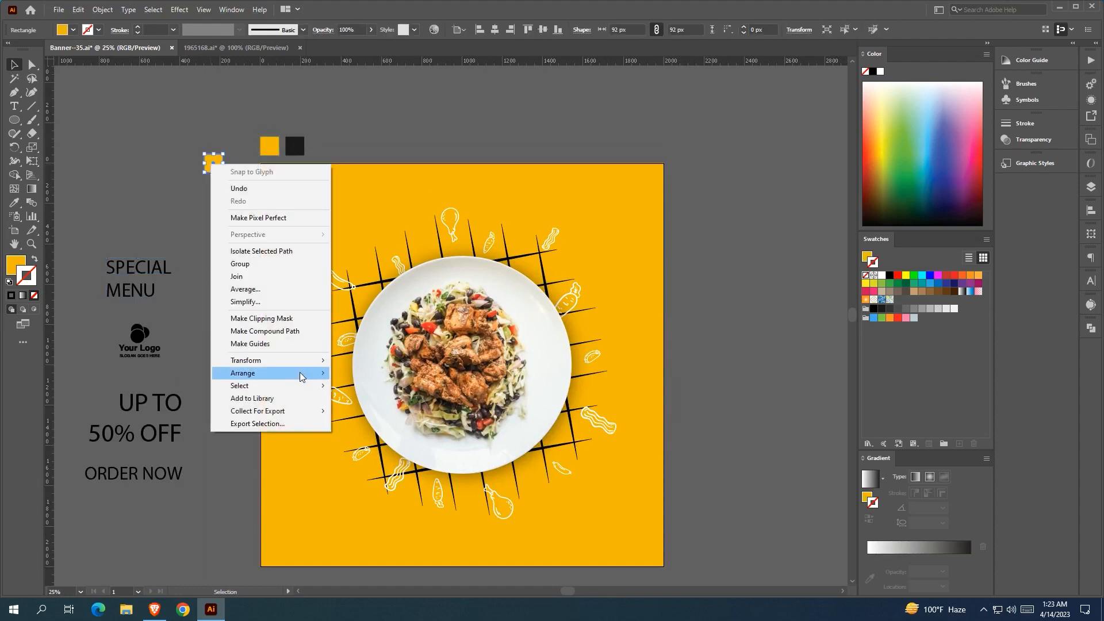
click(362, 372)
click(235, 171)
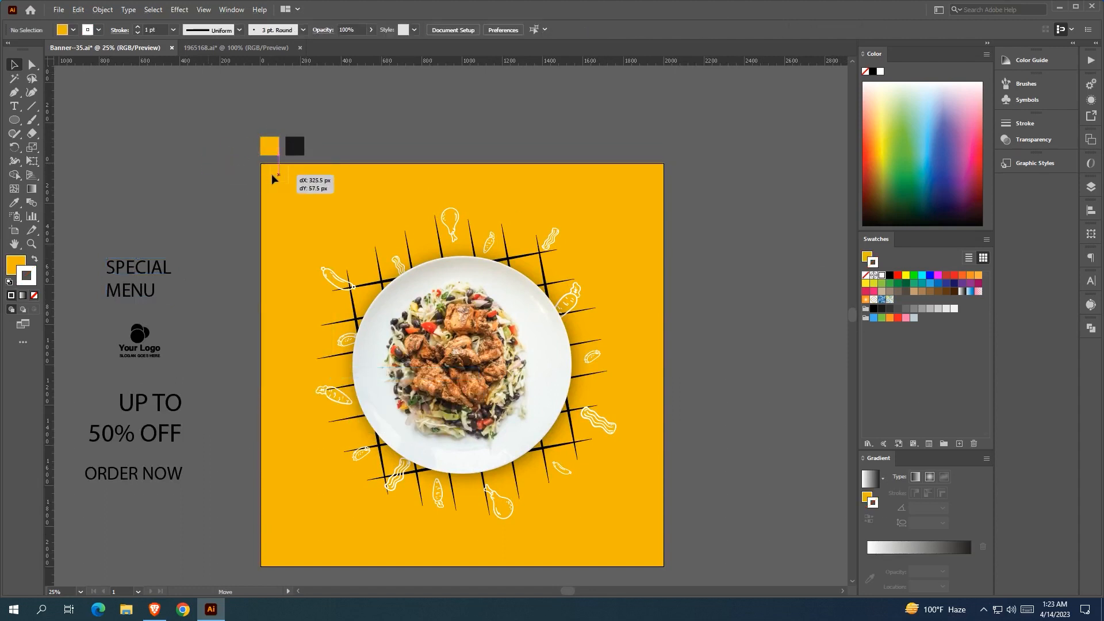
drag(271, 173, 271, 174)
- Give the corner square a white fill without stroke and snap it exactly into the artboard's upper-left corner
click(33, 261)
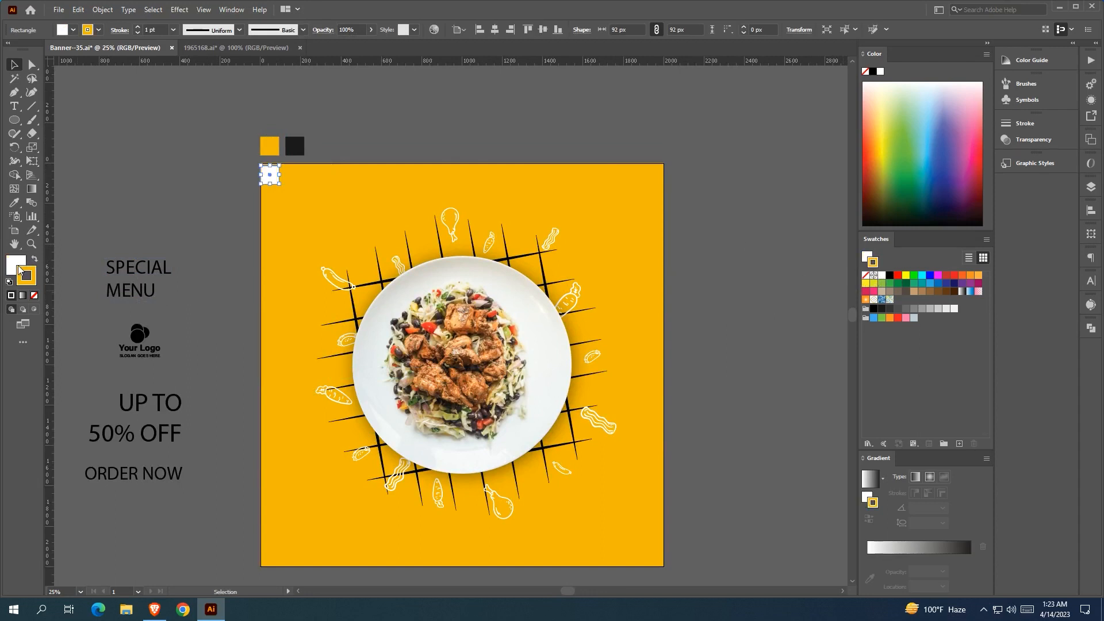
click(35, 296)
click(289, 182)
scroll(289, 182, up, 4)
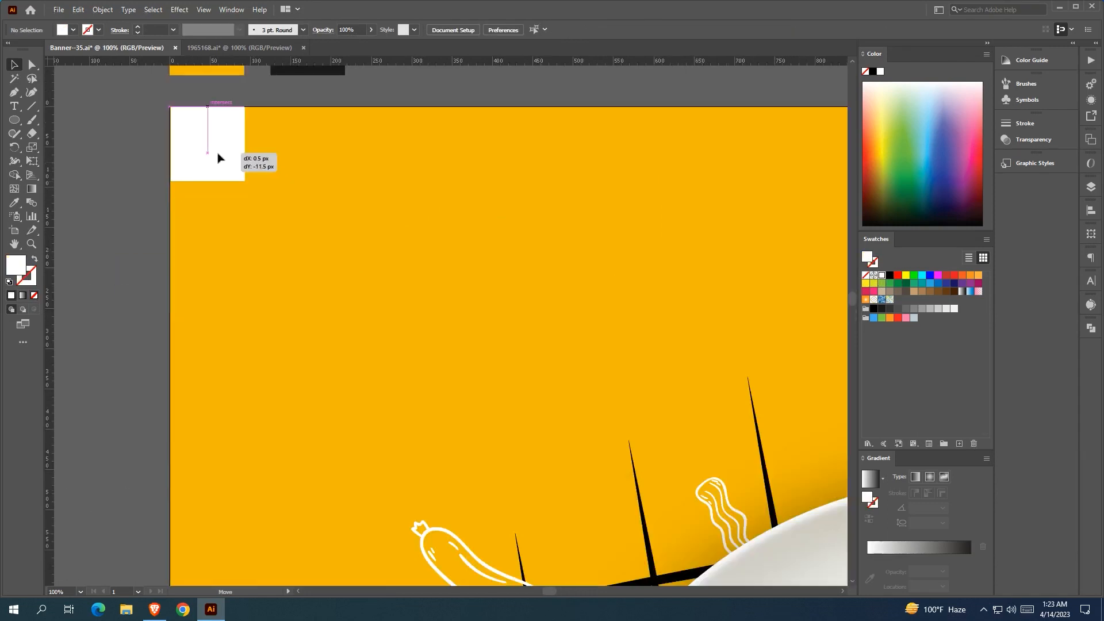
- Add guides along the white square's inner edges and copy the square into the artboard's lower-right corner
scroll(268, 135, down, 3)
drag(247, 157, 246, 164)
drag(248, 153, 717, 555)
drag(795, 513, 655, 216)
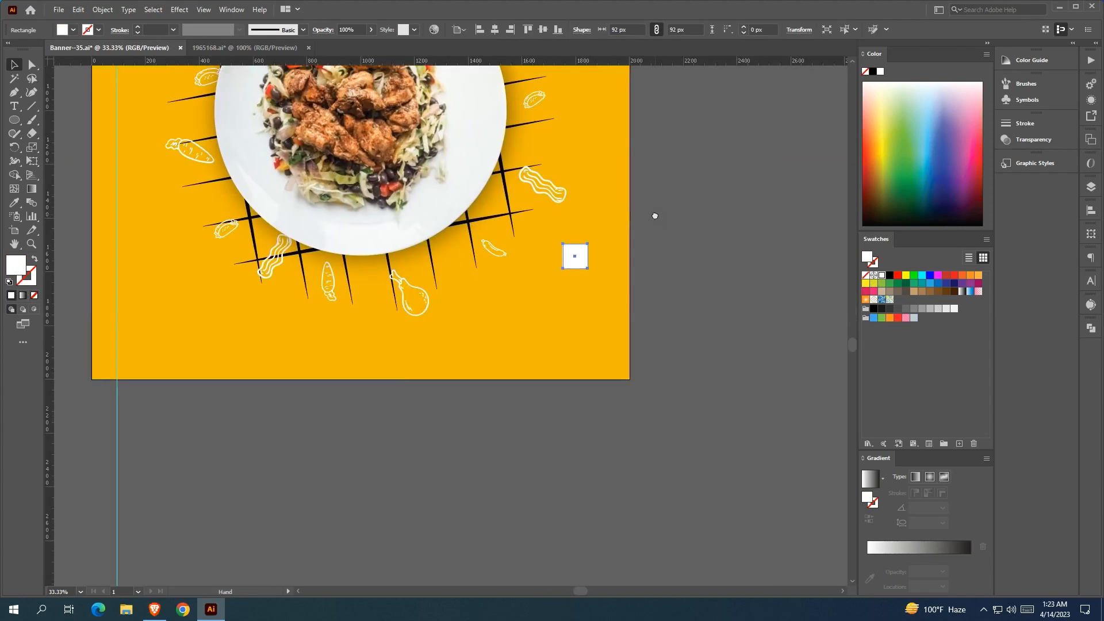
key(ctrl+z)
click(667, 340)
drag(579, 261, 618, 370)
click(667, 339)
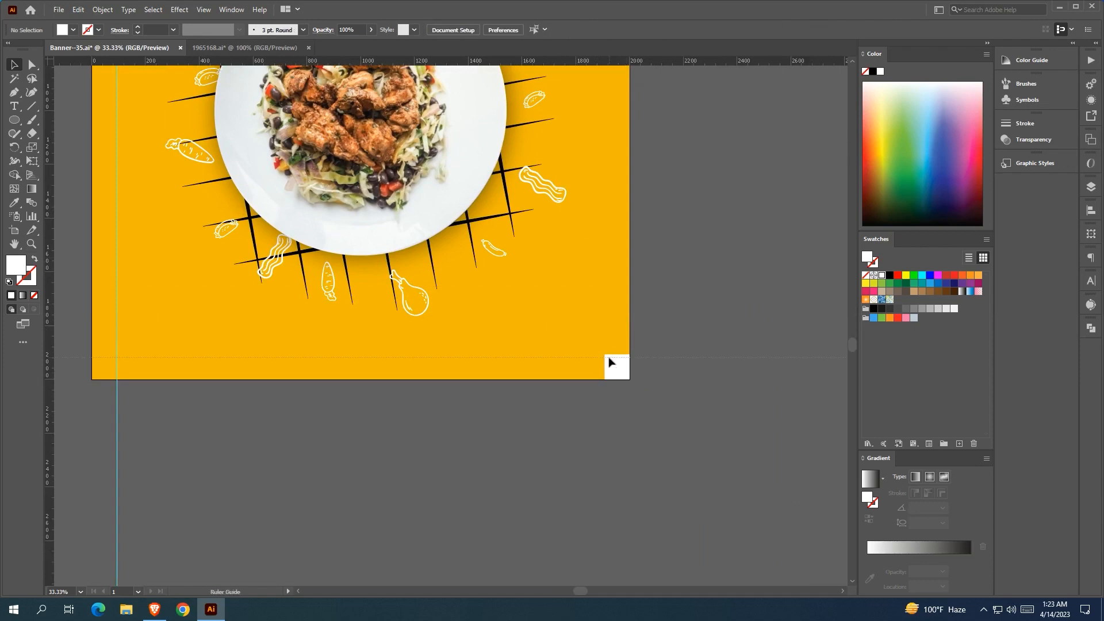
- Add a horizontal and a vertical guide along the inner edges of the lower-right white square
drag(456, 357, 453, 348)
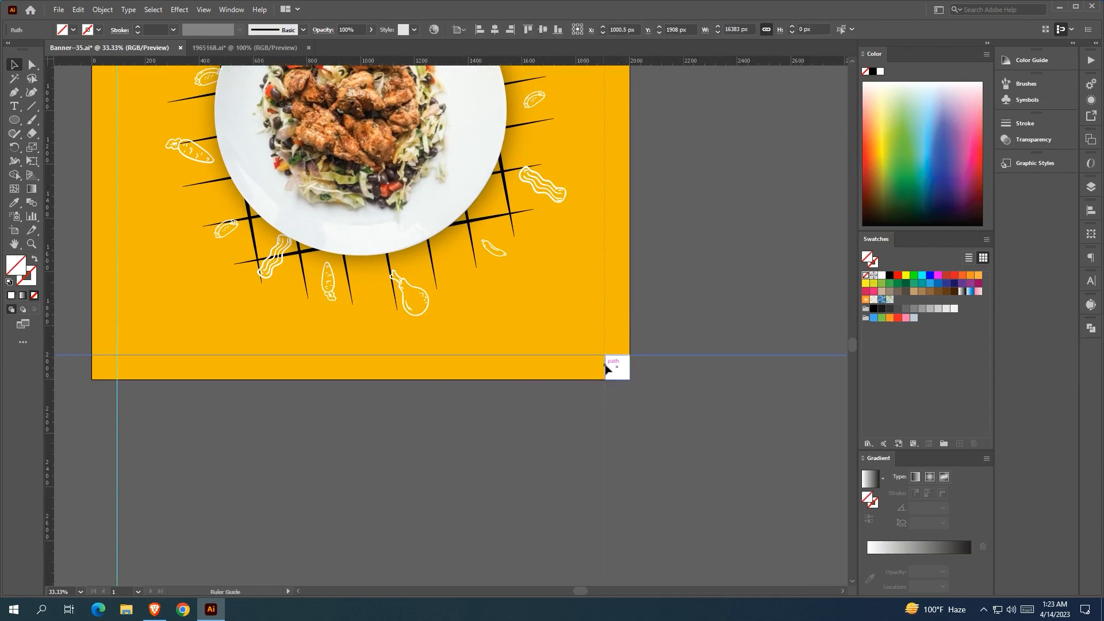
drag(605, 364, 606, 365)
click(678, 285)
scroll(678, 286, up, 2)
scroll(679, 285, down, 1)
drag(678, 225, 656, 309)
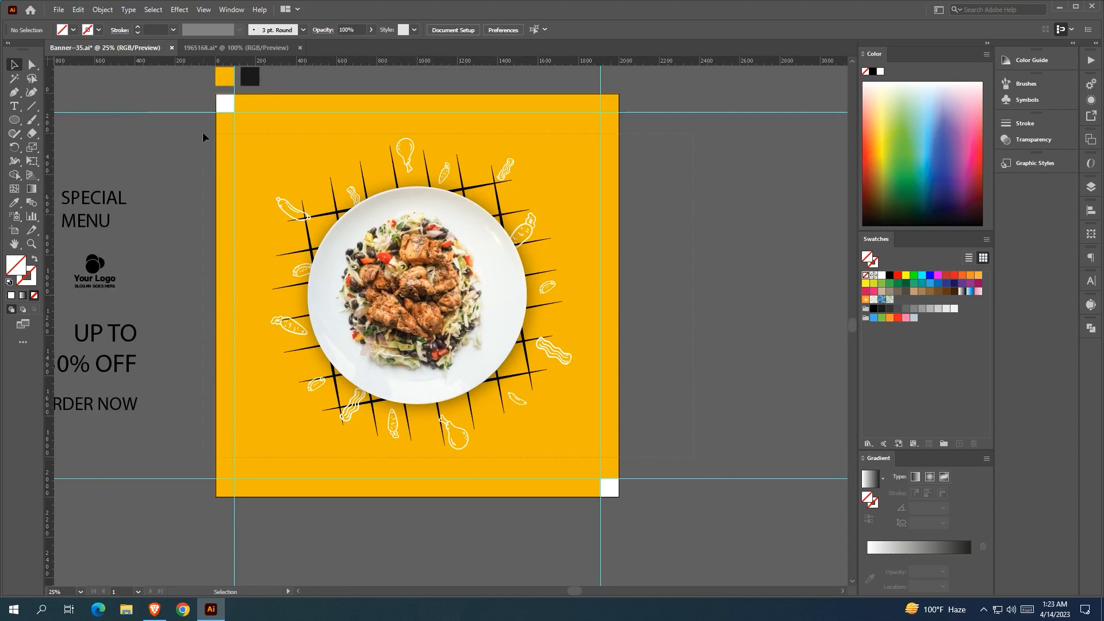
- Scale the plate, line grid and food icons down slightly together about their centre
key(ctrl+a)
shift+drag(195, 506, 318, 566)
alt+shift+drag(571, 294, 558, 296)
click(751, 275)
drag(751, 275, 784, 310)
- Set the font of the SPECIAL MENU text to Acumin Variable Concept
click(161, 236)
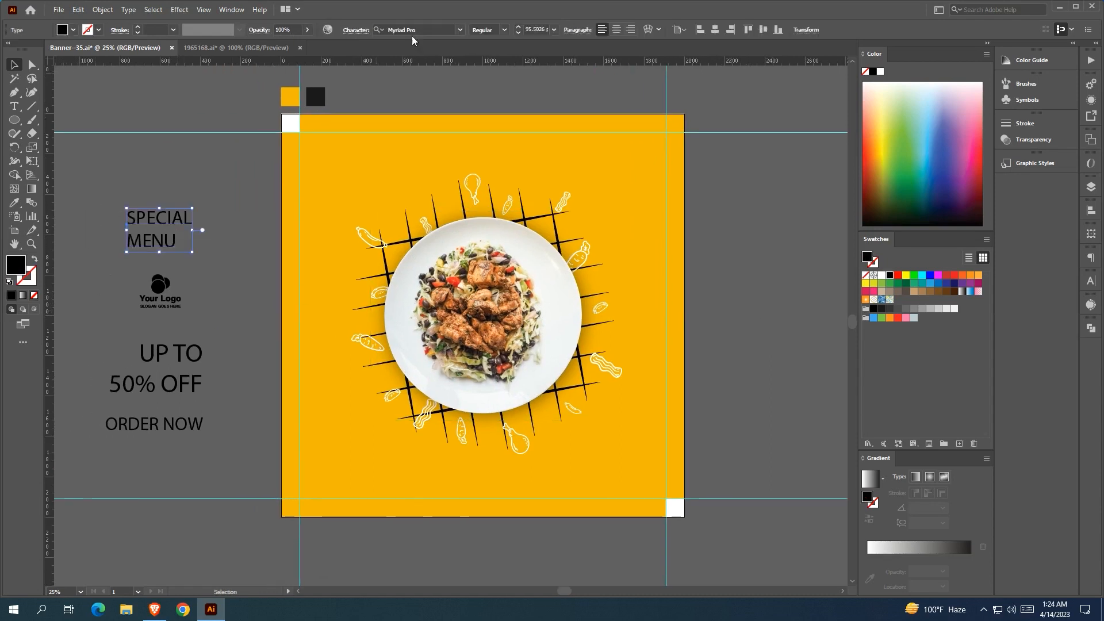
click(462, 31)
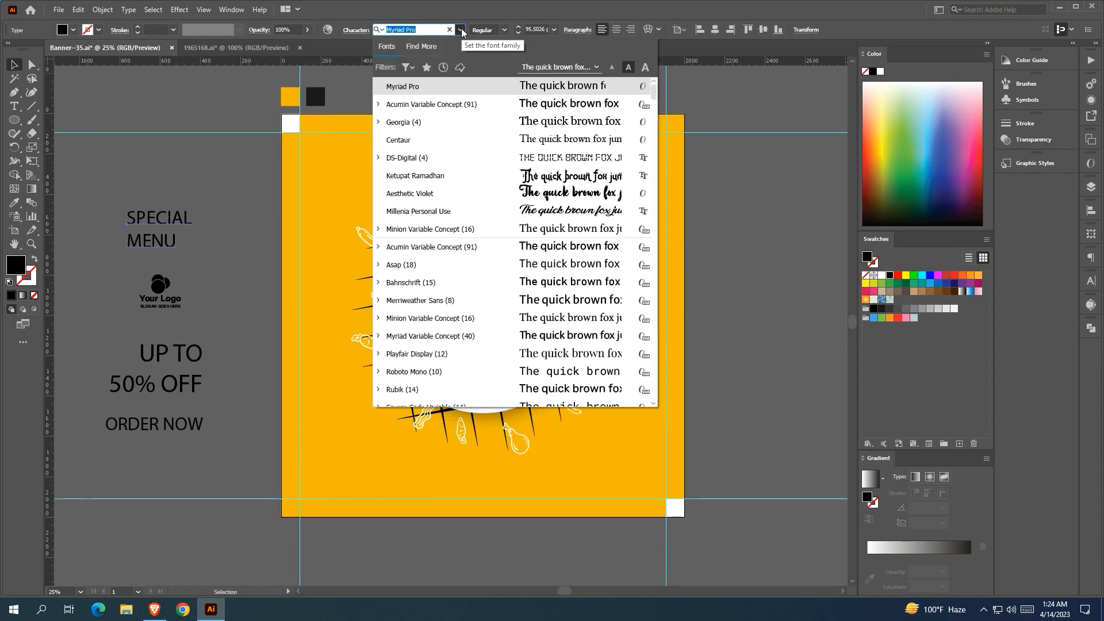
click(488, 104)
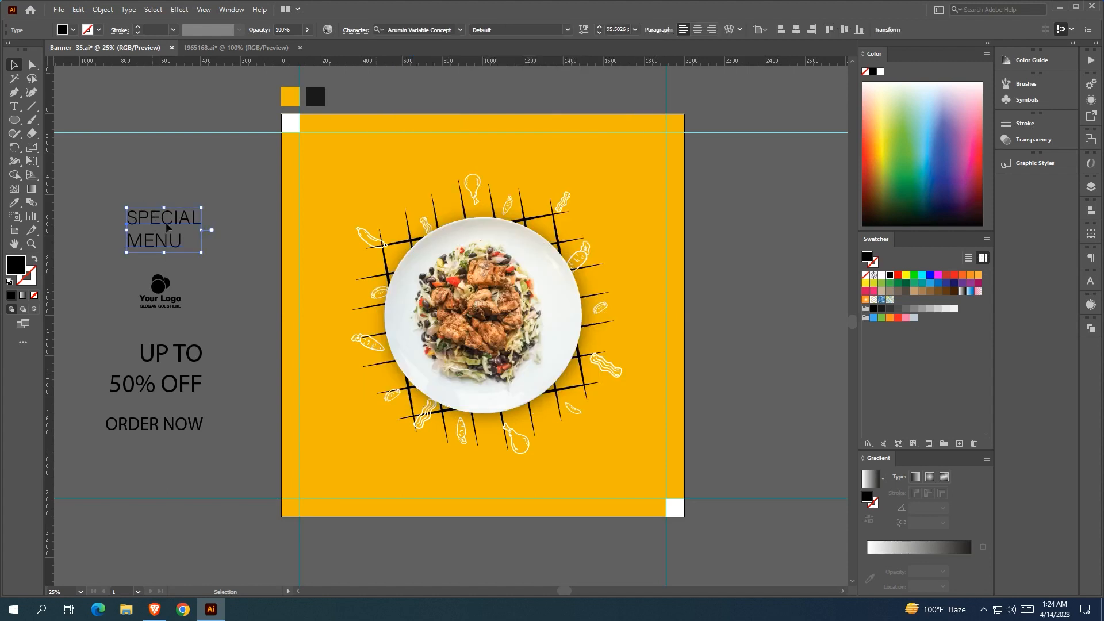
drag(166, 227, 347, 152)
key(ctrl+z)
- Bring all the text lines and the logo beside the artboard to the front
drag(91, 189, 268, 487)
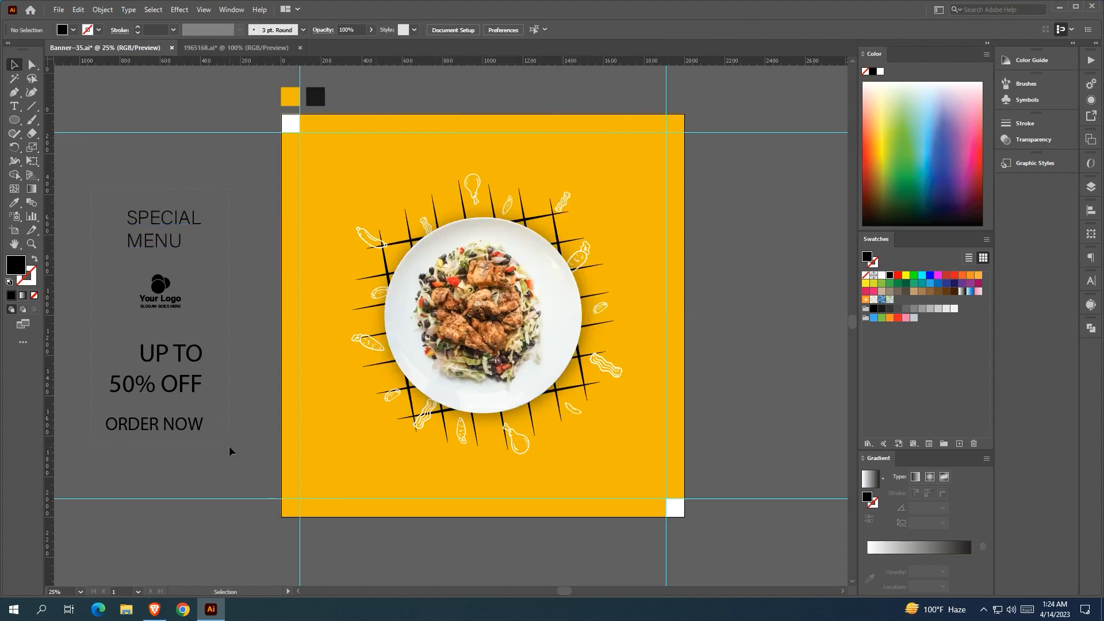
drag(229, 451, 229, 451)
right_click(183, 362)
mouse_move(262, 491)
click(332, 491)
click(222, 263)
- Place the SPECIAL MENU text at the guides' upper-left corner, enlarged and with a bold weight
drag(161, 230, 334, 144)
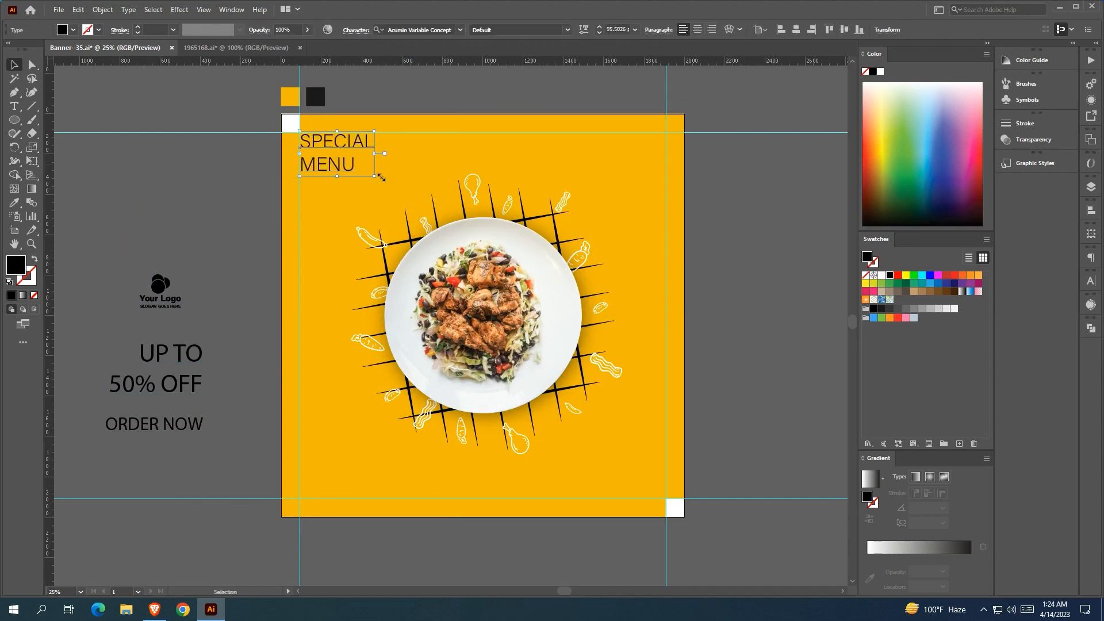
drag(375, 179, 389, 187)
drag(485, 63, 532, 96)
click(764, 297)
drag(734, 236, 732, 251)
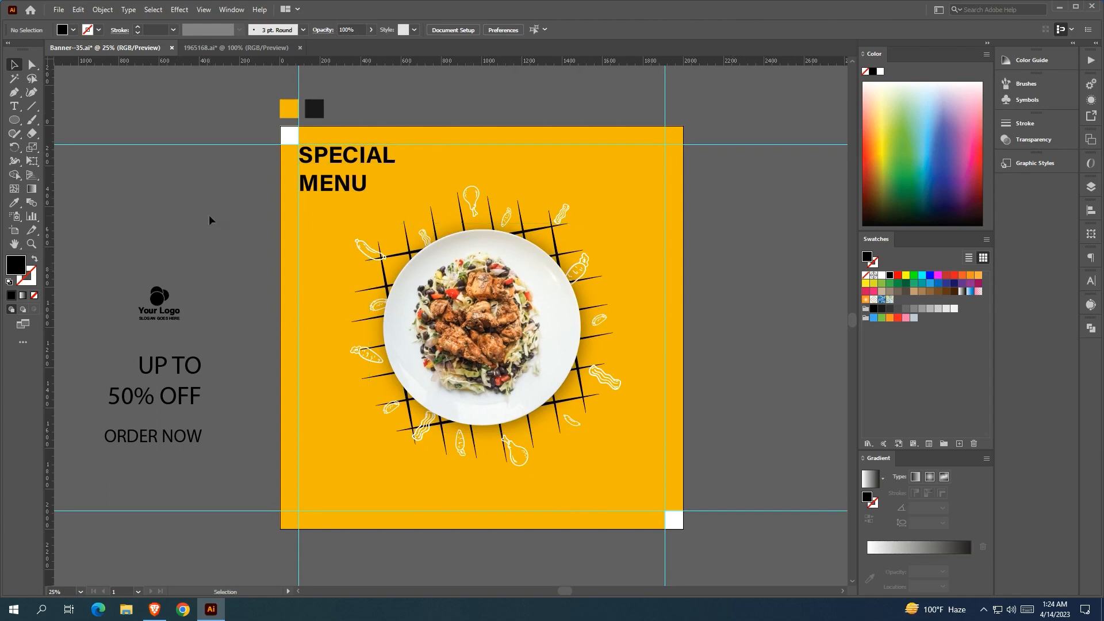
- Enlarge the SPECIAL MENU heading to about 124 pt and set its leading to 131 pt
click(333, 190)
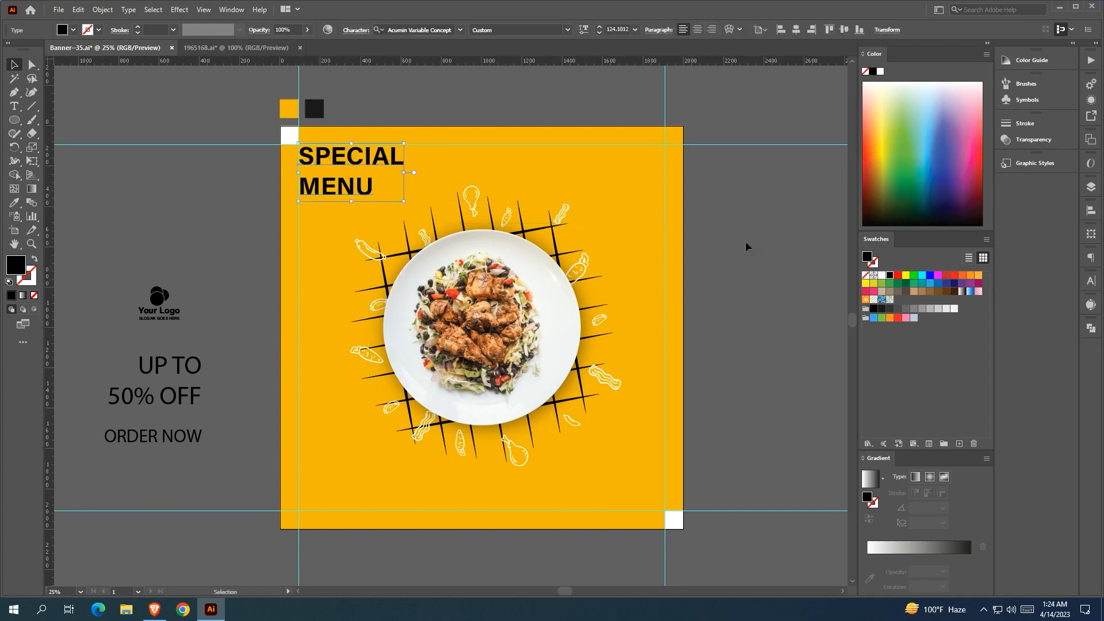
click(1091, 281)
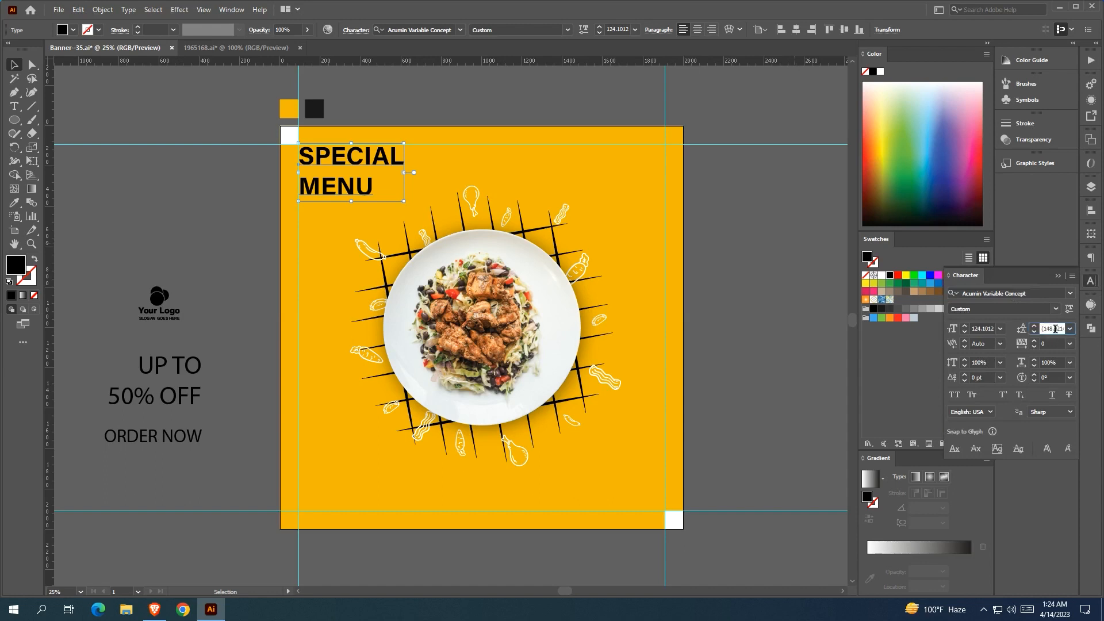
text(142)
key(Return)
click(790, 282)
drag(790, 282, 792, 278)
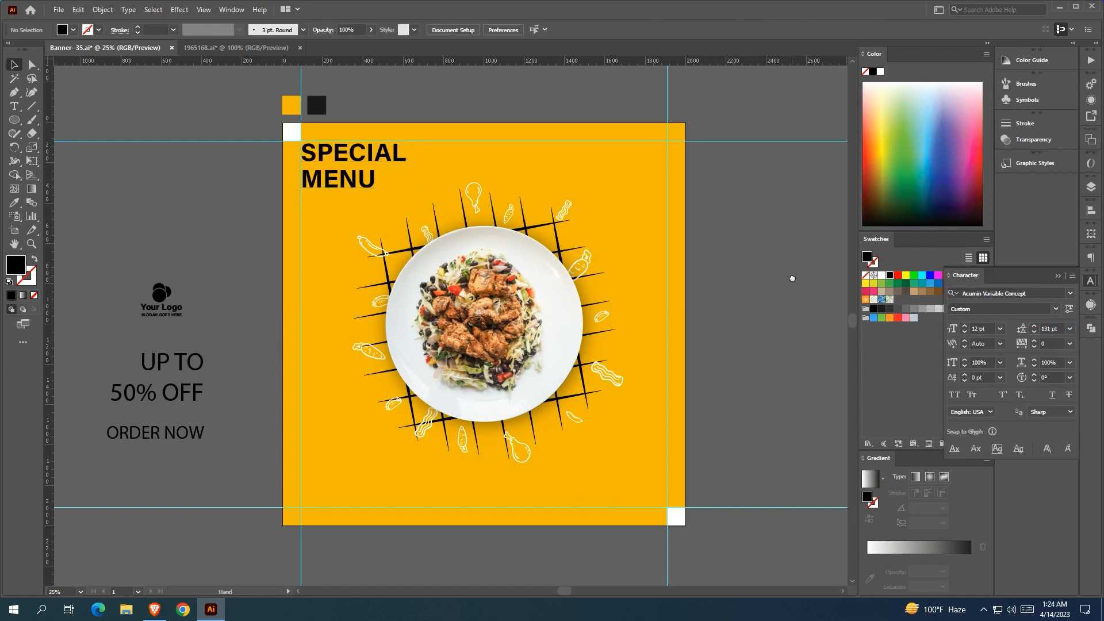
- Place the logo at the upper-right corner of the guides on the banner
drag(165, 299, 628, 173)
click(735, 238)
drag(734, 238, 736, 215)
- Place the UP TO 50% OFF text at the lower-right guide corner, right-aligned and matching the SPECIAL MENU style
drag(155, 342, 618, 445)
click(357, 132)
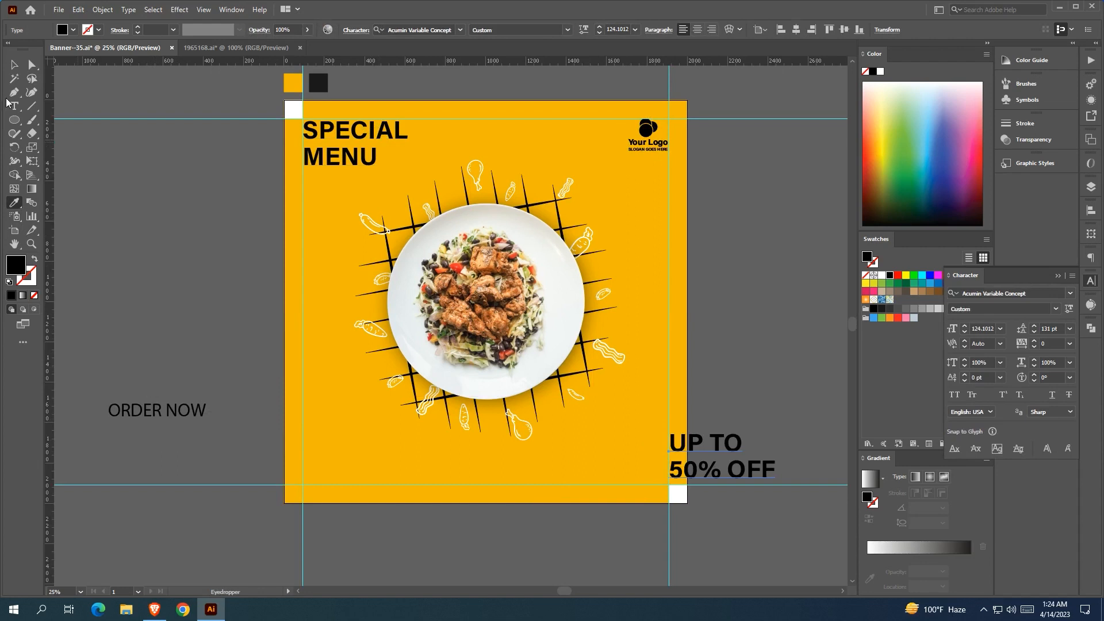
click(710, 32)
click(744, 435)
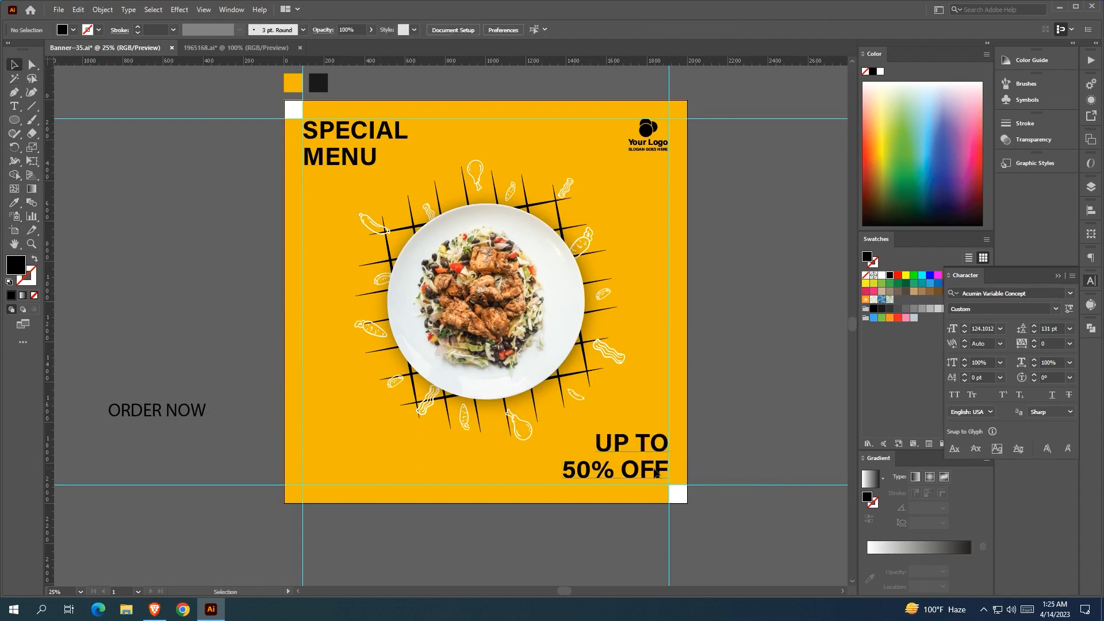
- Draw a black rectangle about 451 × 85 px at the lower-left corner of the guides
scroll(184, 273, down, 2)
drag(14, 119, 86, 120)
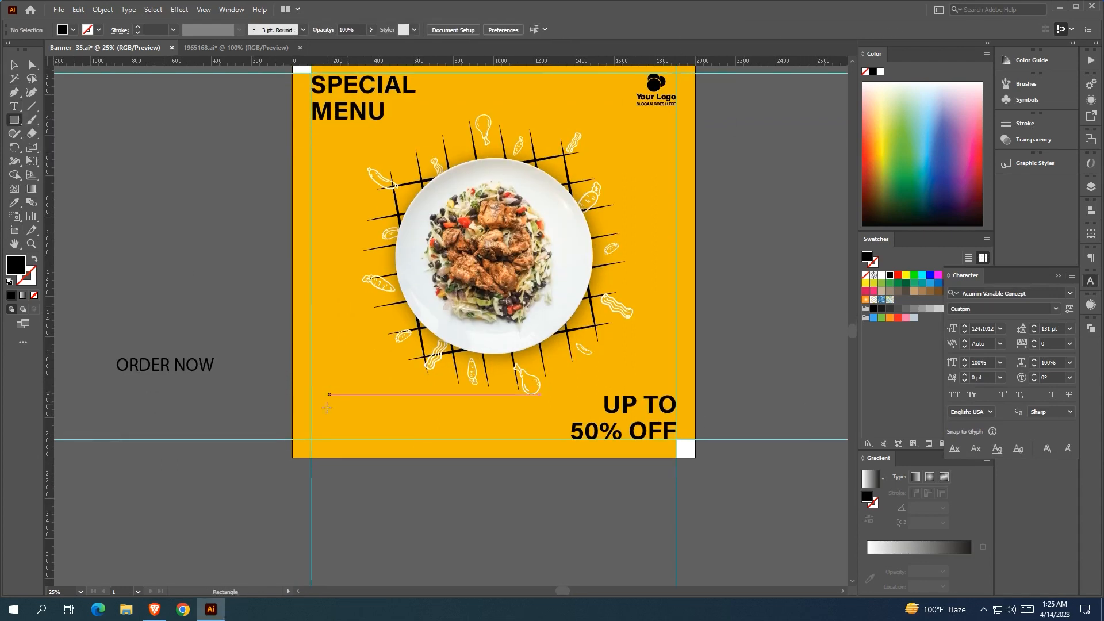
drag(396, 440, 402, 440)
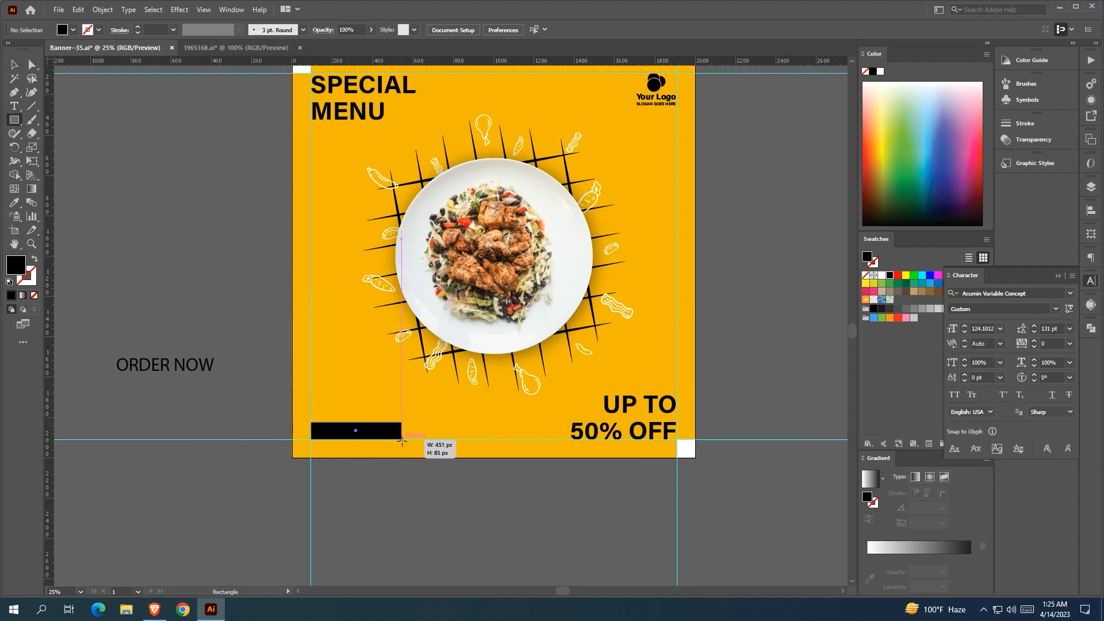
key(v)
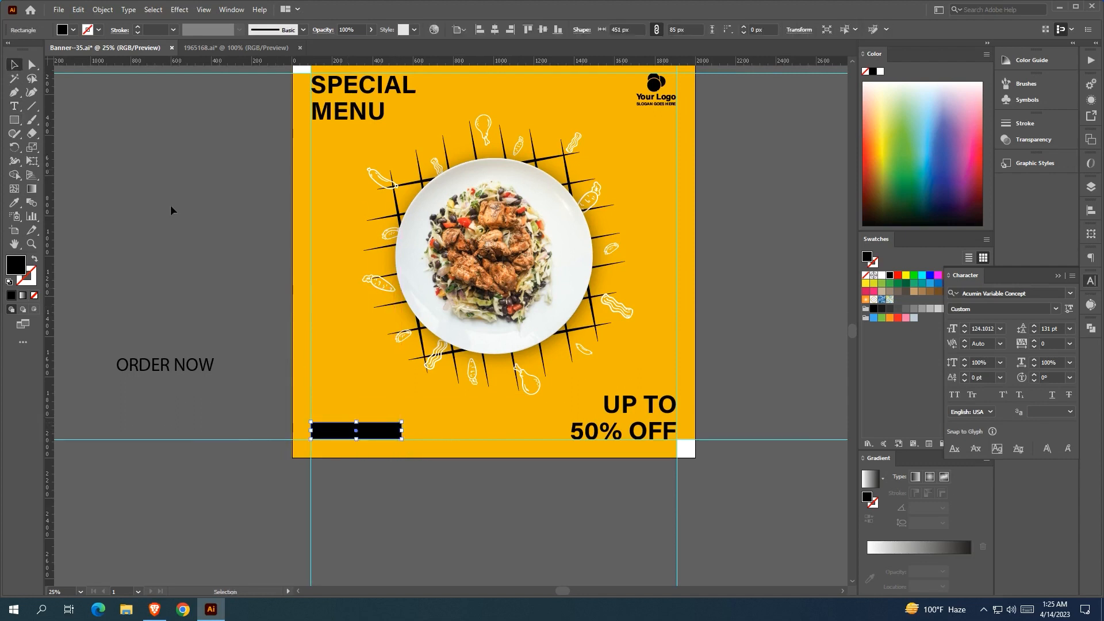
- Try a white fill on the lower-left rectangle and set it back to black
click(882, 276)
click(800, 300)
drag(799, 301, 760, 333)
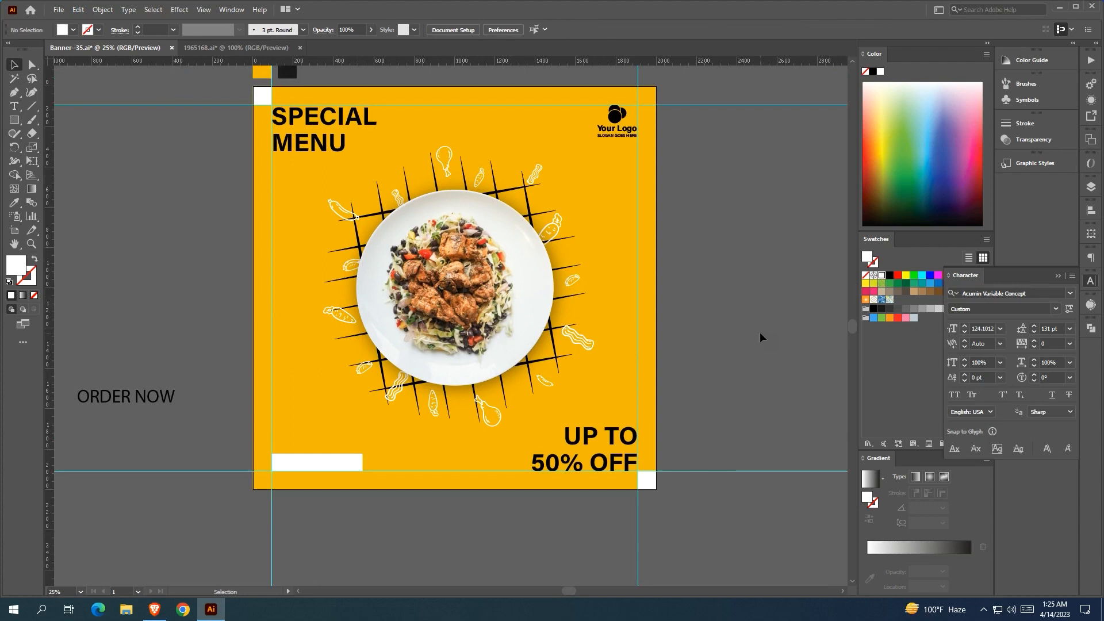
drag(649, 353, 674, 331)
click(377, 440)
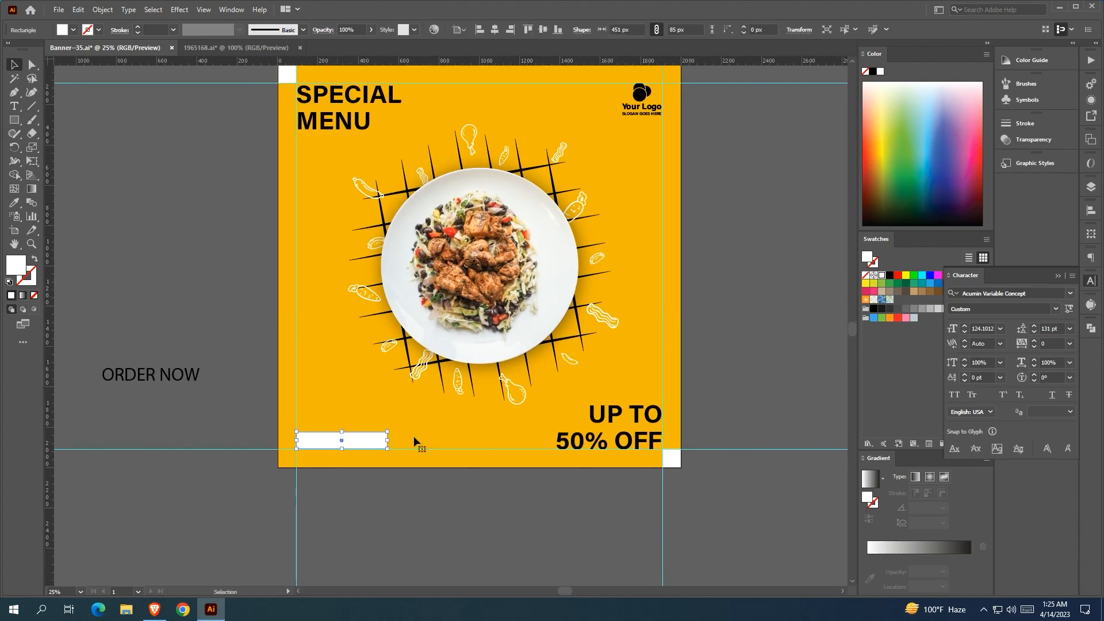
click(890, 275)
- Move ORDER NOW below the rectangle, apply the SPECIAL MENU text style to it and reduce its weight
drag(190, 377, 450, 497)
key(i)
click(325, 121)
key(v)
click(583, 29)
drag(529, 62, 487, 71)
click(460, 523)
- Widen the black rectangle to 501 px and round its ends fully to a 42.5 px radius
scroll(338, 465, up, 2)
click(384, 440)
drag(435, 419, 383, 469)
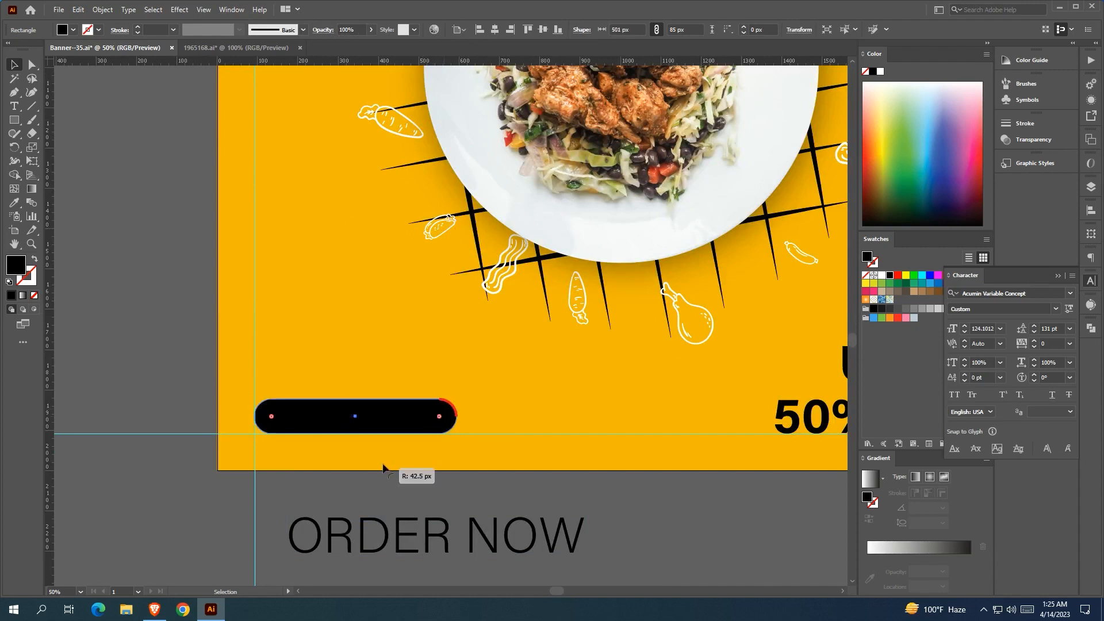
- Move the ORDER NOW text onto the black button, bring it to the front and shrink it to fit inside
drag(444, 536, 409, 425)
right_click(410, 426)
mouse_move(582, 366)
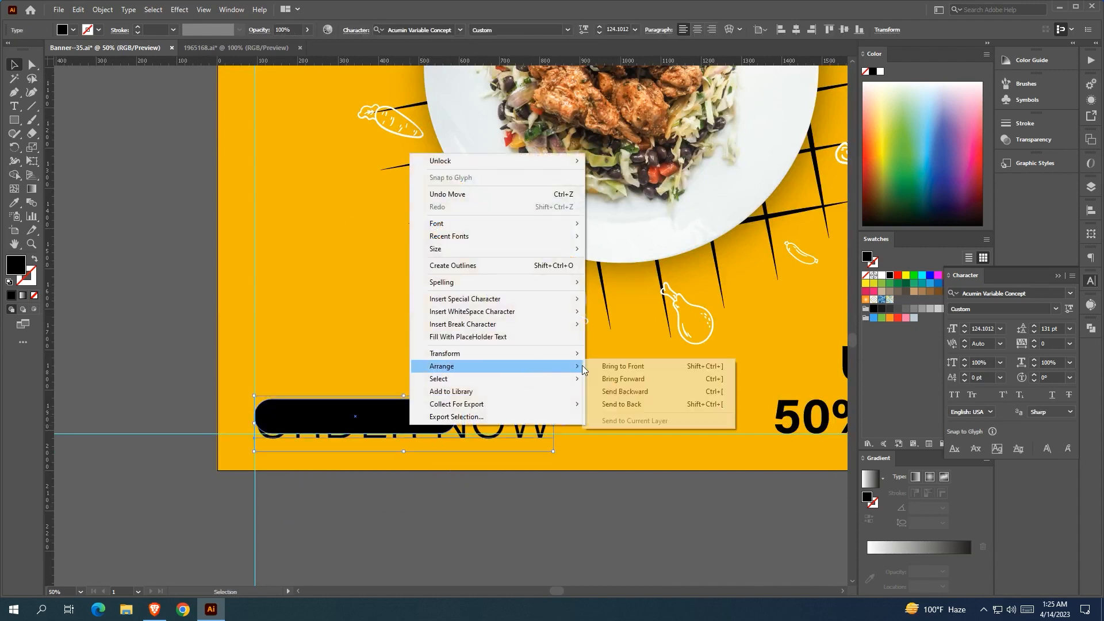
click(623, 366)
scroll(408, 435, up, 2)
drag(698, 412, 388, 408)
- Fill the ORDER NOW text with white and centre it on the black rounded button
click(882, 275)
shift+click(504, 397)
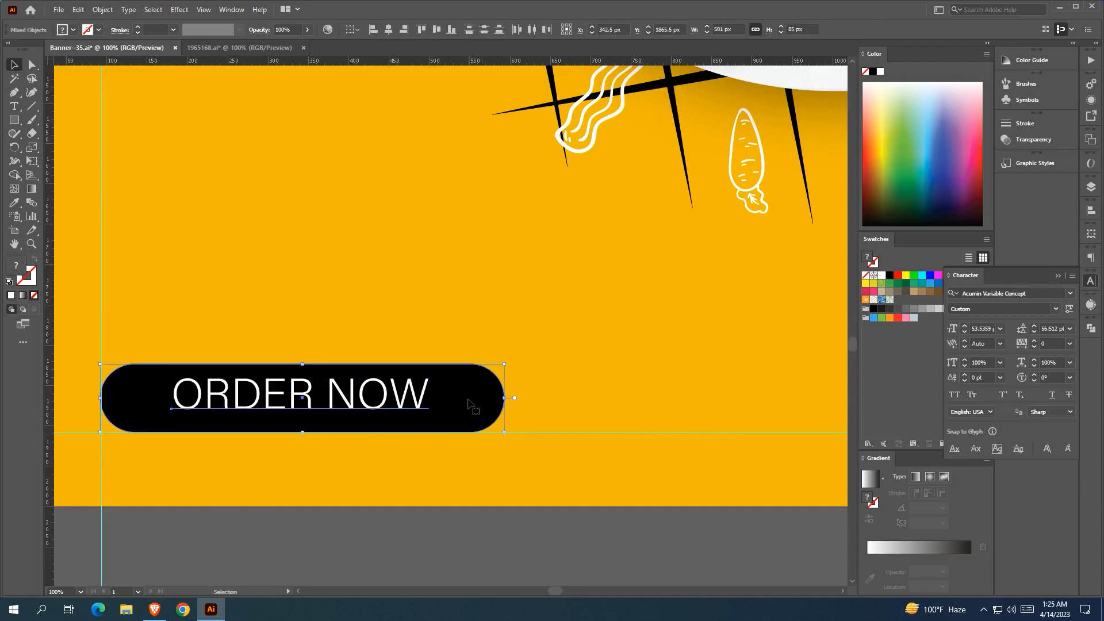
click(436, 29)
scroll(482, 550, left, 5)
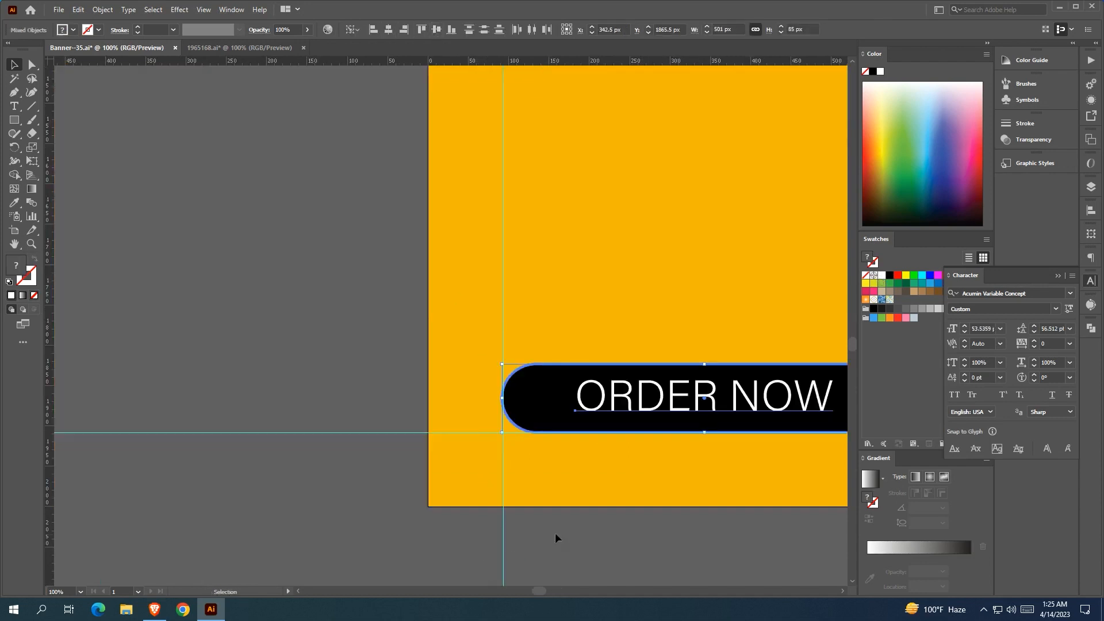
- Narrow the black rounded button to 451 px from its outer right end and shift ORDER NOW left to recentre it
click(554, 534)
scroll(397, 493, right, 4)
scroll(414, 498, down, 2)
click(380, 463)
scroll(380, 463, up, 2)
drag(415, 458, 393, 458)
drag(381, 492, 541, 451)
shift+click(450, 415)
drag(450, 415, 431, 415)
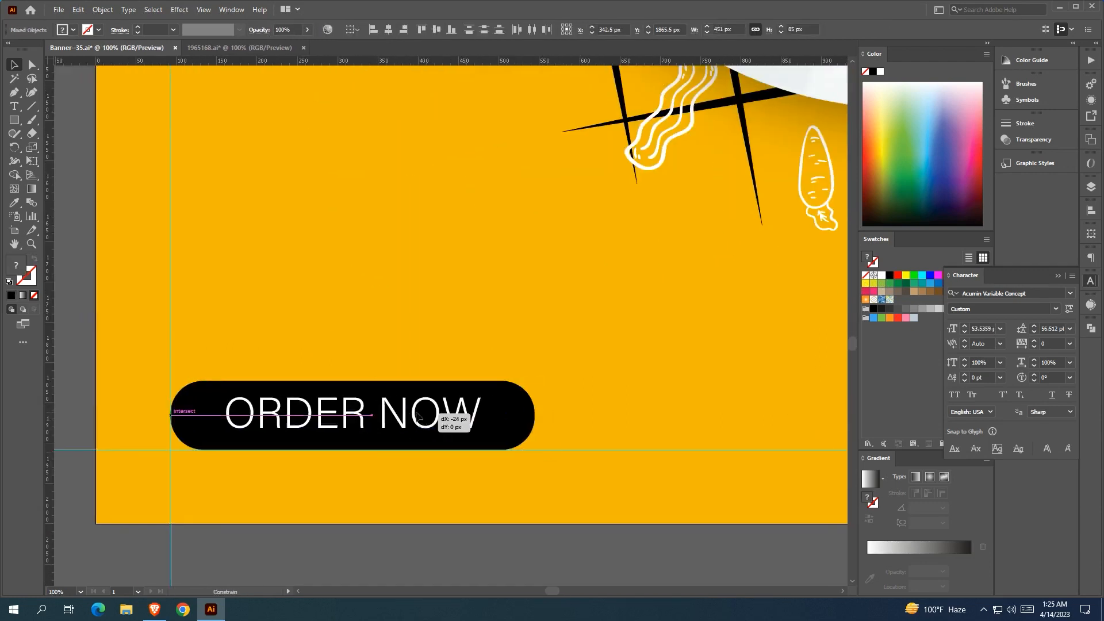
- Narrow the black button a little more and move the ORDER NOW text left so its side margins match
click(460, 574)
click(499, 410)
drag(534, 415, 520, 415)
drag(259, 413, 235, 413)
key(ctrl+z)
shift+click(507, 413)
drag(507, 413, 491, 411)
click(491, 546)
scroll(491, 547, down, 6)
scroll(608, 389, up, 2)
drag(607, 388, 658, 419)
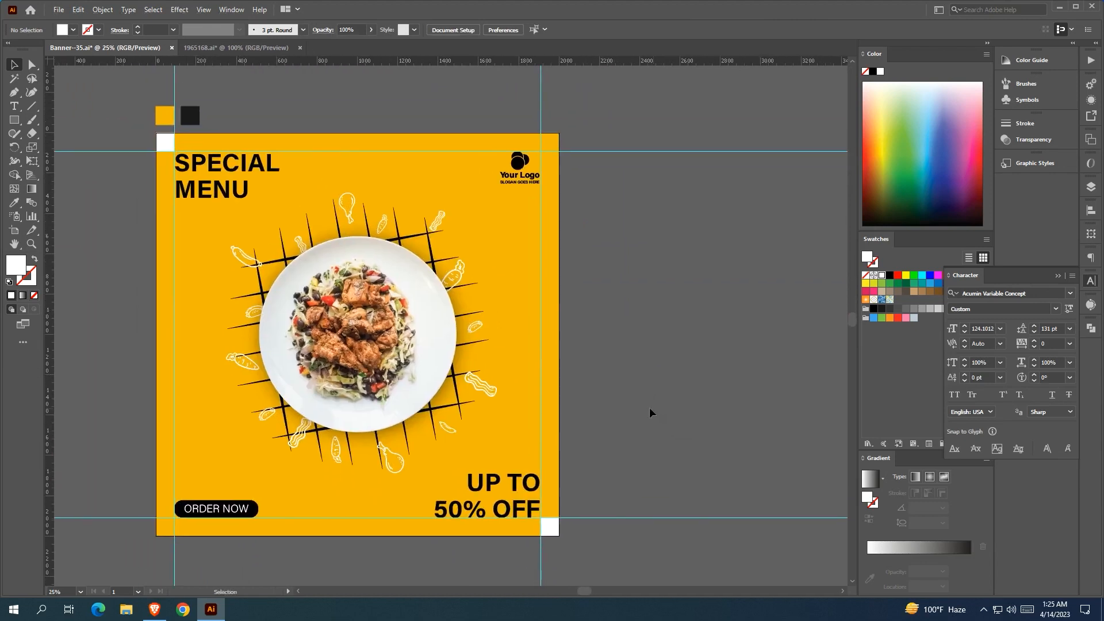
- Enlarge the SPECIAL MENU heading proportionally to about 143 pt, keeping its upper-left corner at the margin guides
click(231, 199)
drag(280, 207, 296, 212)
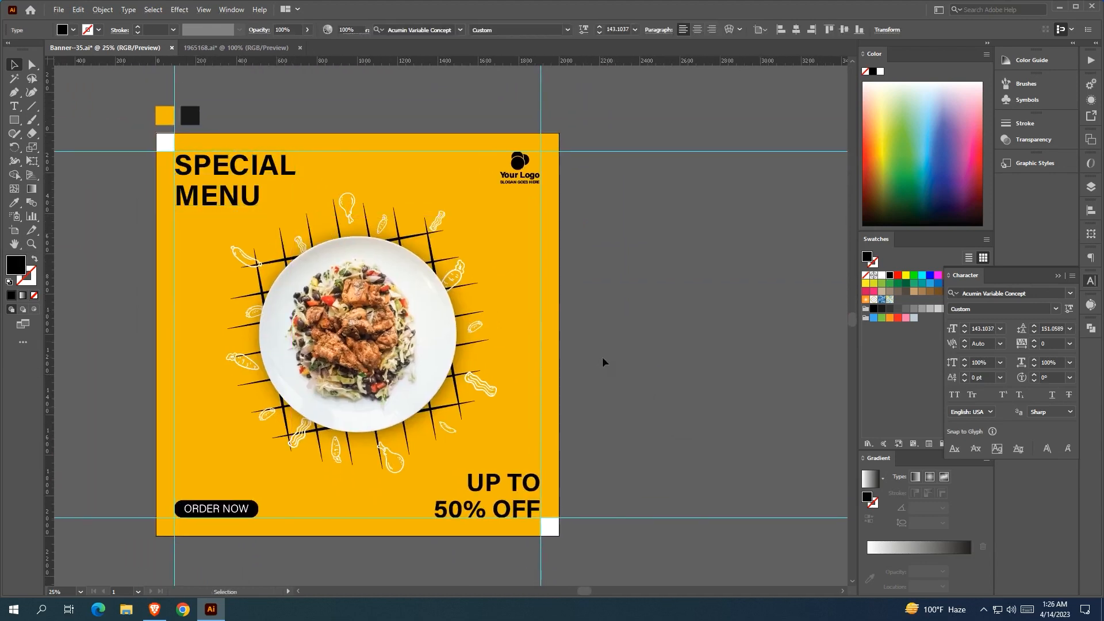
click(604, 365)
- Draw a white 5 pt horizontal line about 307 px long under the SPECIAL MENU heading and copy it above UP TO 50% OFF
key(p)
click(174, 218)
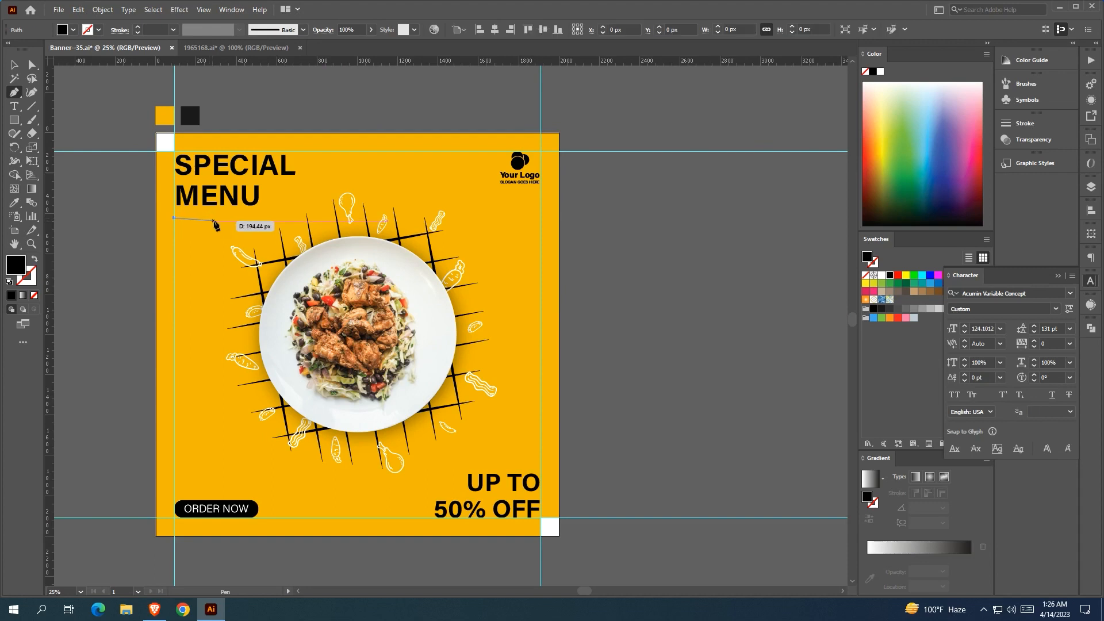
click(236, 218)
key(shift+x)
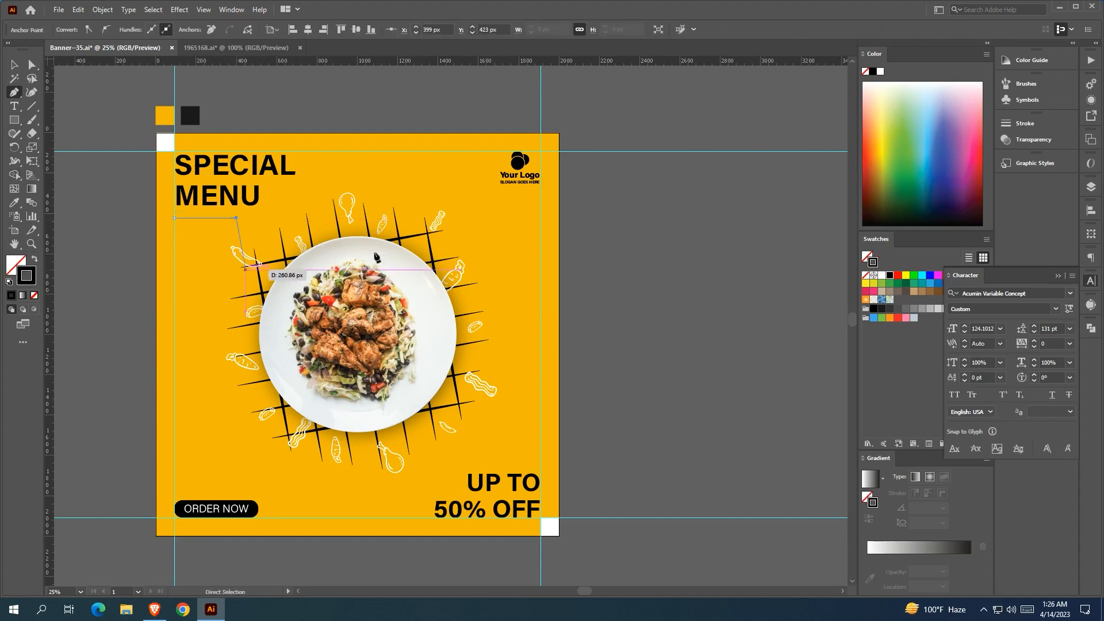
click(14, 66)
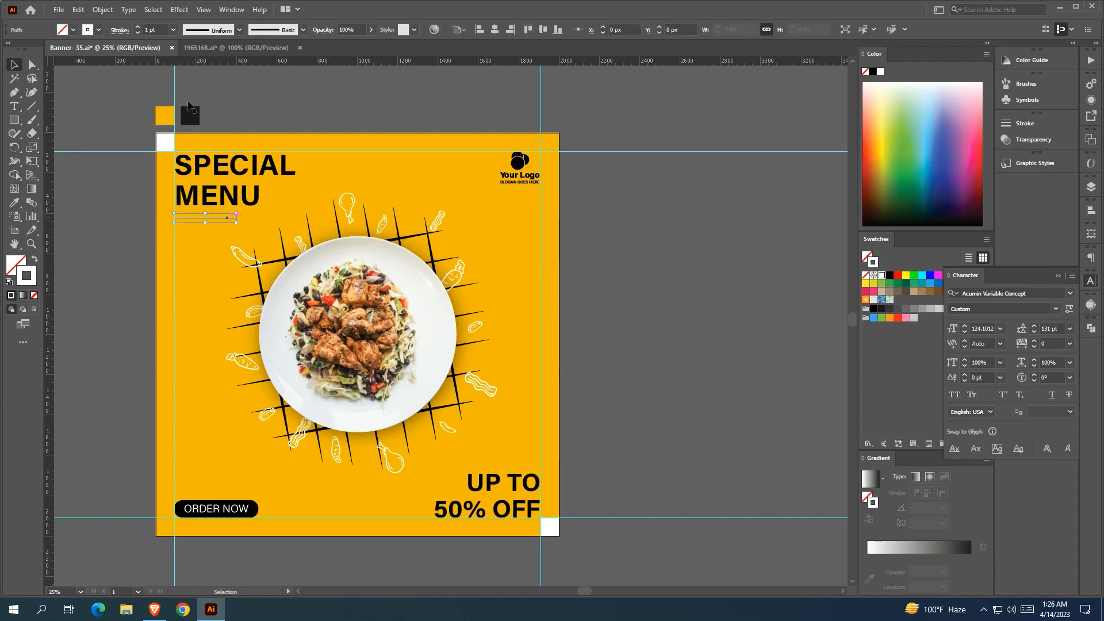
click(328, 112)
drag(303, 115, 284, 106)
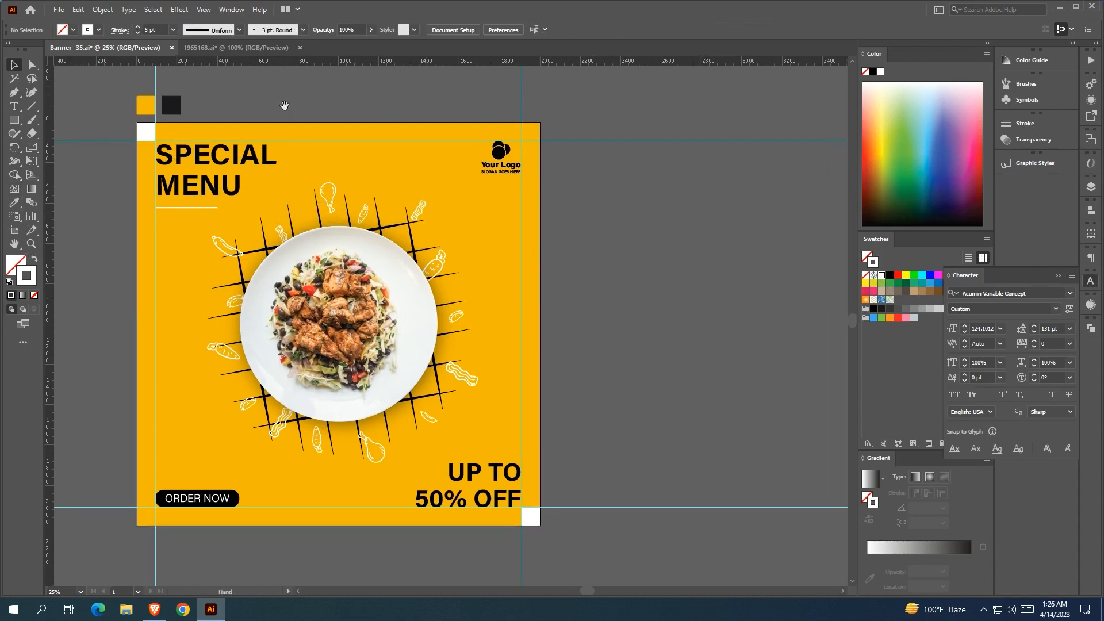
drag(183, 208, 489, 453)
click(635, 455)
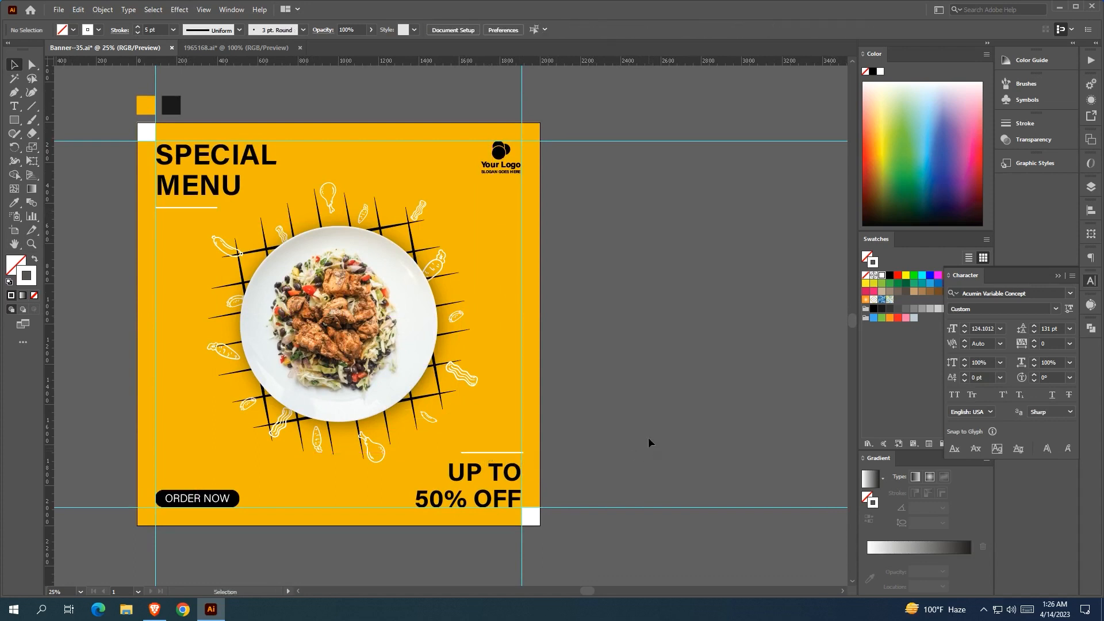
- Set the stroke weight of both white accent lines to 6 pt
click(203, 207)
shift+click(494, 453)
click(138, 29)
click(139, 28)
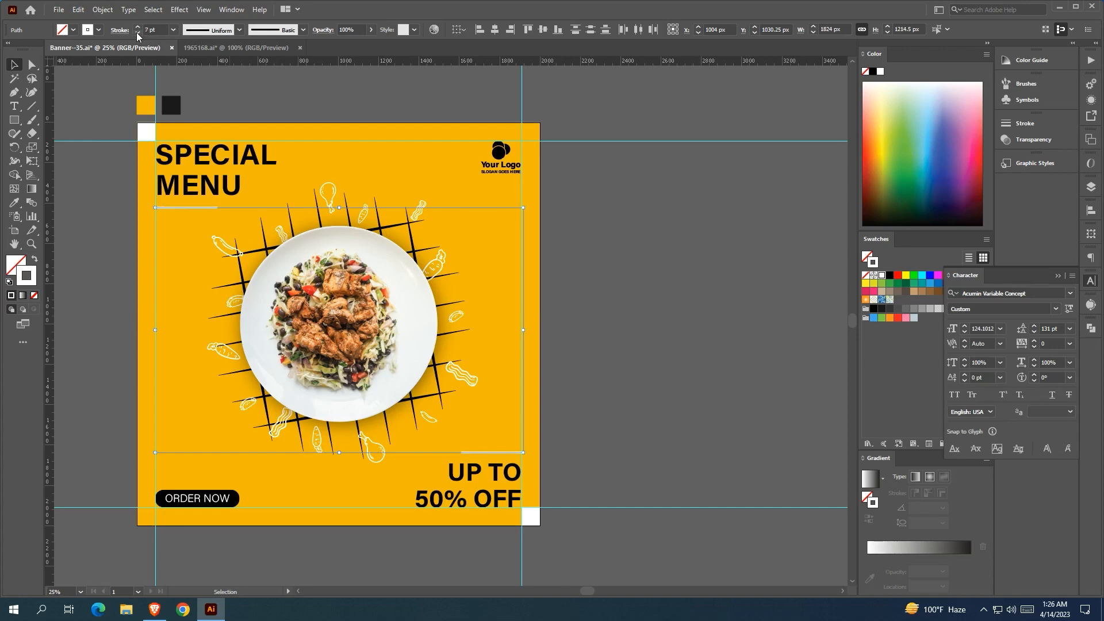
click(239, 30)
click(239, 29)
click(303, 29)
click(303, 29)
click(116, 32)
click(65, 57)
click(606, 331)
drag(606, 330, 630, 308)
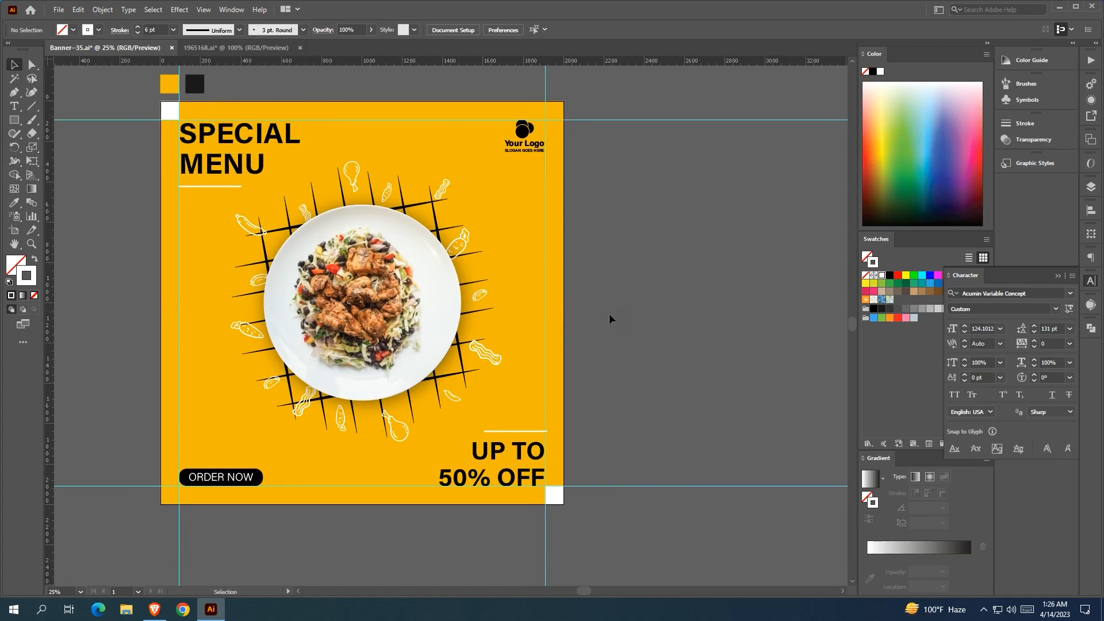
- Delete the two white margin squares at the artboard's lower-right and upper-left corners
click(549, 498)
key(Delete)
scroll(368, 299, up, 3)
click(171, 152)
key(Delete)
- Select the plate, line grid and food icons without the heading, enlarge them slightly together and reposition them on the banner
drag(590, 466, 251, 283)
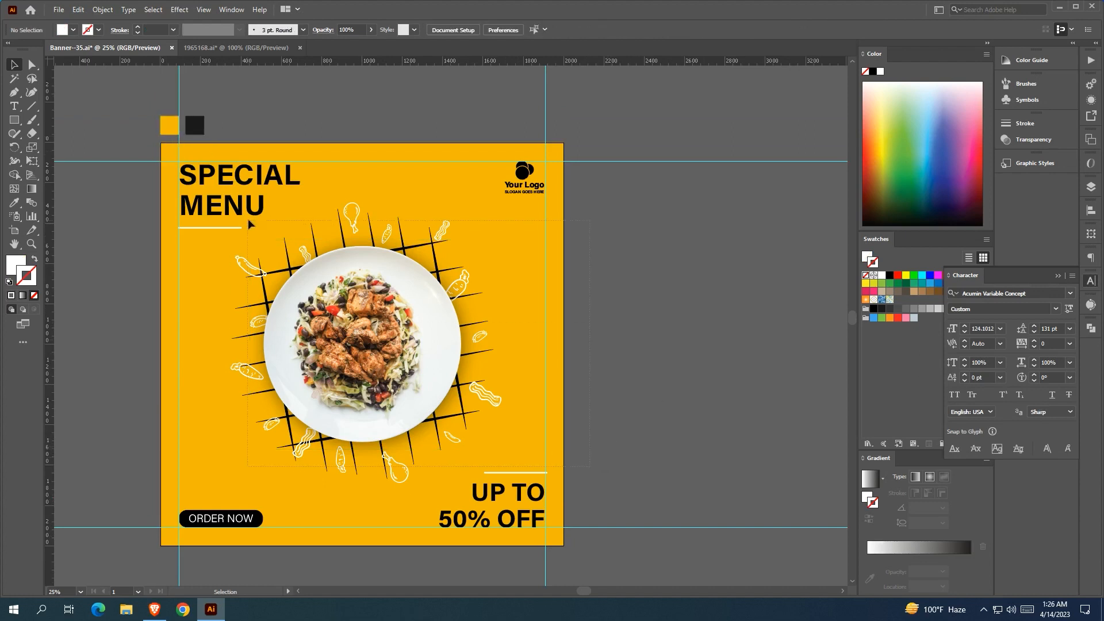
drag(250, 224, 248, 221)
shift+click(260, 183)
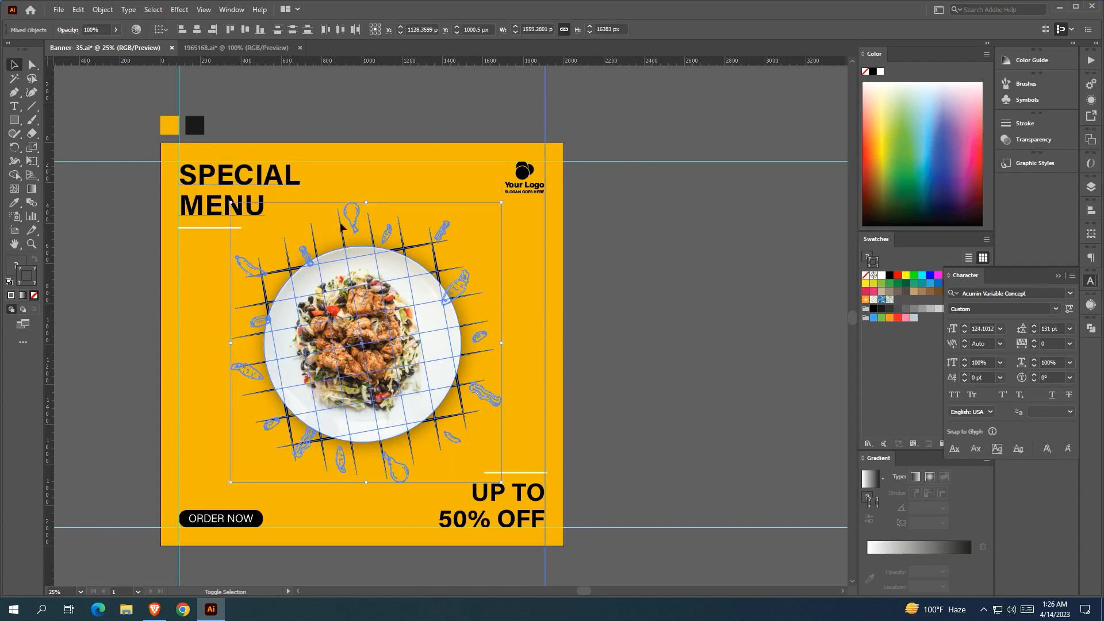
drag(500, 344, 499, 251)
mouse_move(511, 197)
mouse_down()
mouse_move(493, 208)
mouse_move(505, 196)
mouse_up()
drag(384, 311, 382, 320)
click(662, 320)
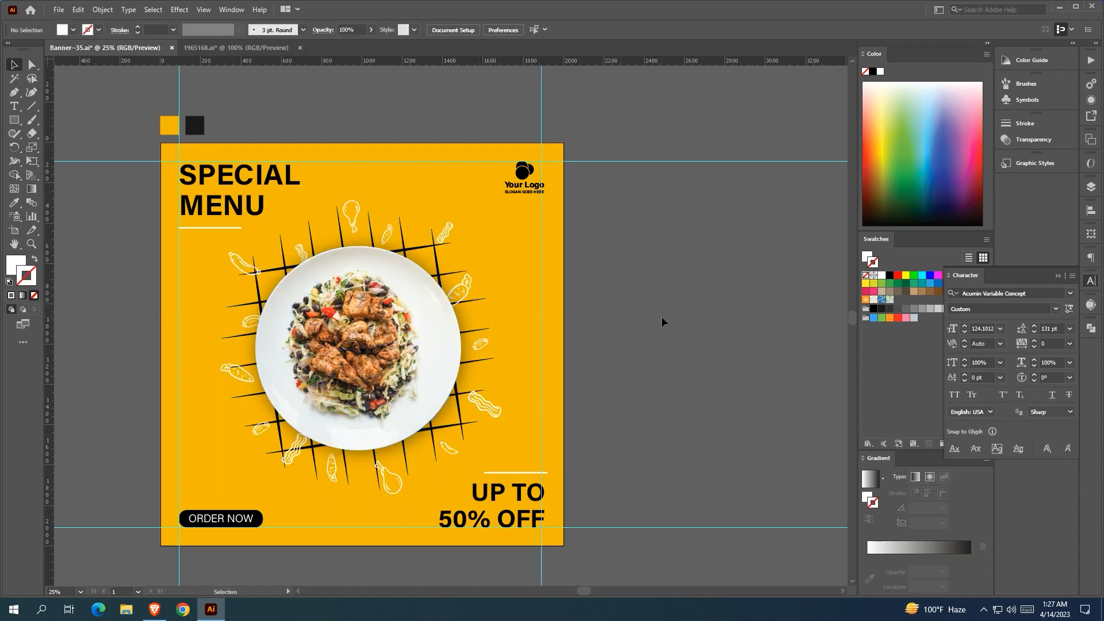
- Move the white line above UP TO left to the margin guide and shorten it from its left end
scroll(659, 299, down, 1)
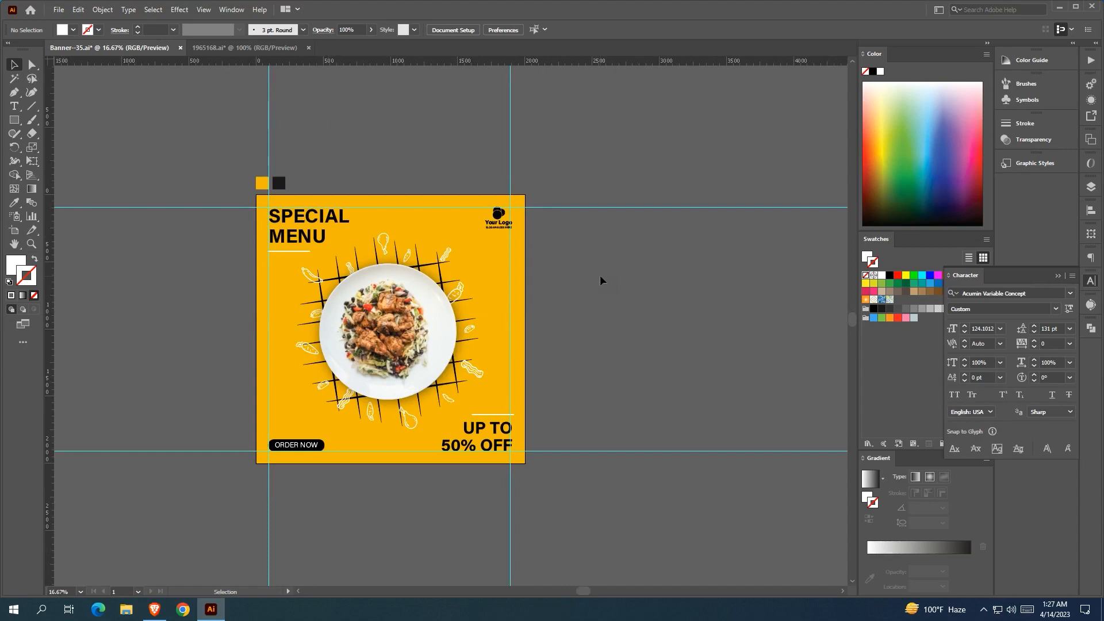
scroll(533, 400, up, 3)
drag(419, 444, 409, 441)
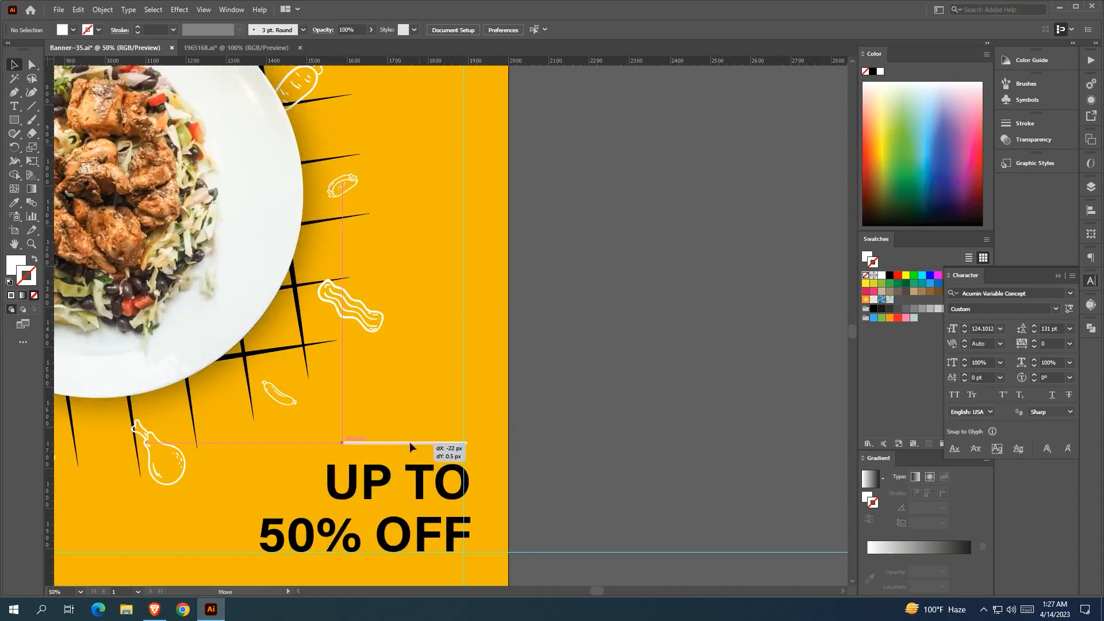
drag(342, 444, 368, 444)
click(693, 439)
scroll(694, 439, down, 2)
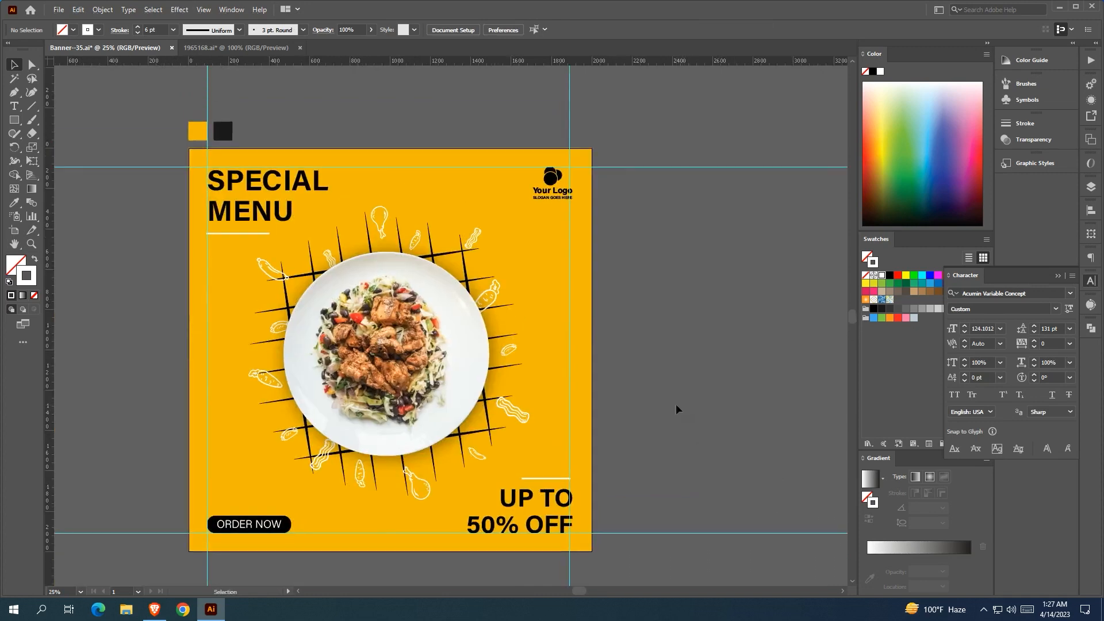
- Reduce the leading of the UP TO 50% OFF text to 117 pt
click(517, 514)
click(1057, 329)
scroll(1057, 329, down, 14)
click(680, 487)
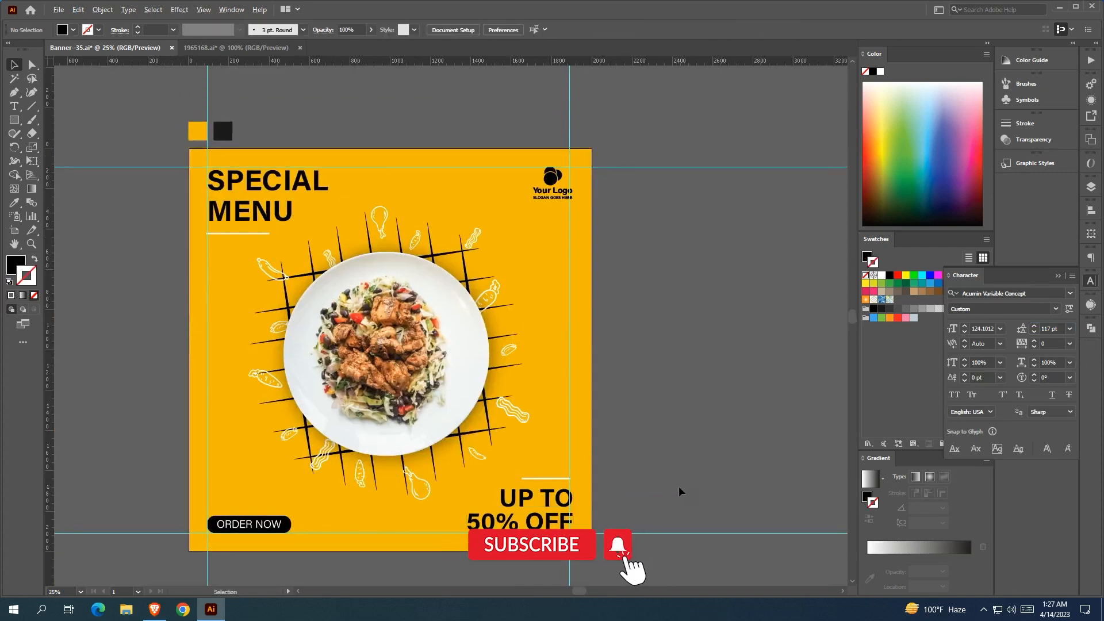
- Align the right edge of the UP TO 50% OFF text with the right margin guide
scroll(679, 491, up, 2)
click(542, 381)
click(665, 363)
scroll(664, 364, down, 2)
scroll(665, 364, up, 2)
scroll(655, 374, down, 1)
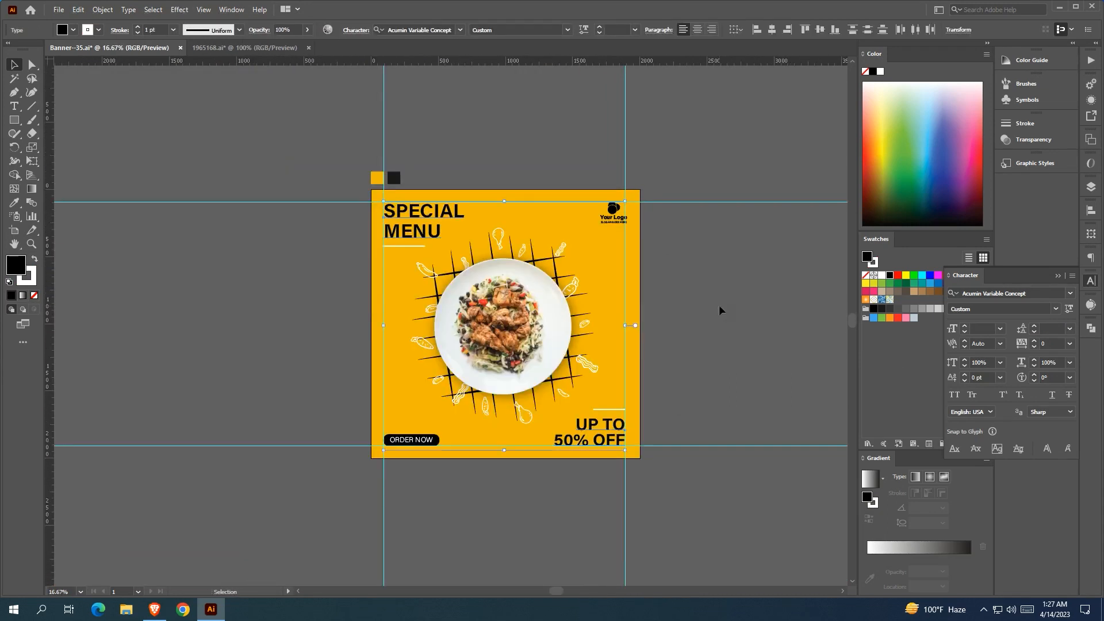
- Delete all horizontal and vertical margin guides around the banner
click(720, 306)
drag(720, 306, 674, 306)
drag(715, 439, 729, 460)
key(Delete)
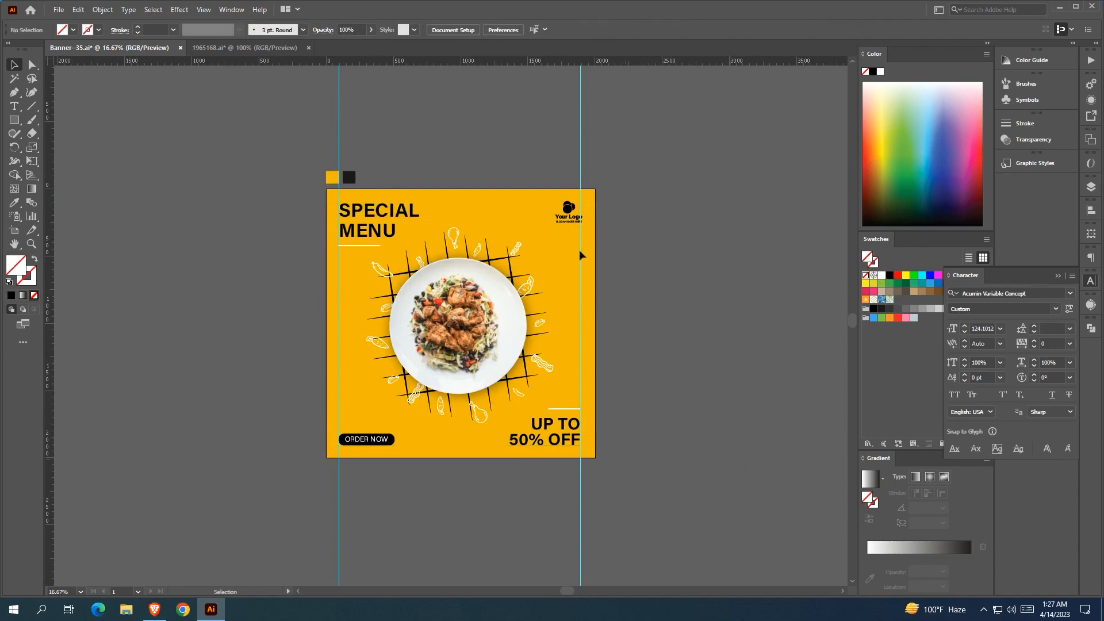
key(Delete)
drag(626, 152, 586, 144)
scroll(624, 243, up, 1)
drag(624, 245, 698, 216)
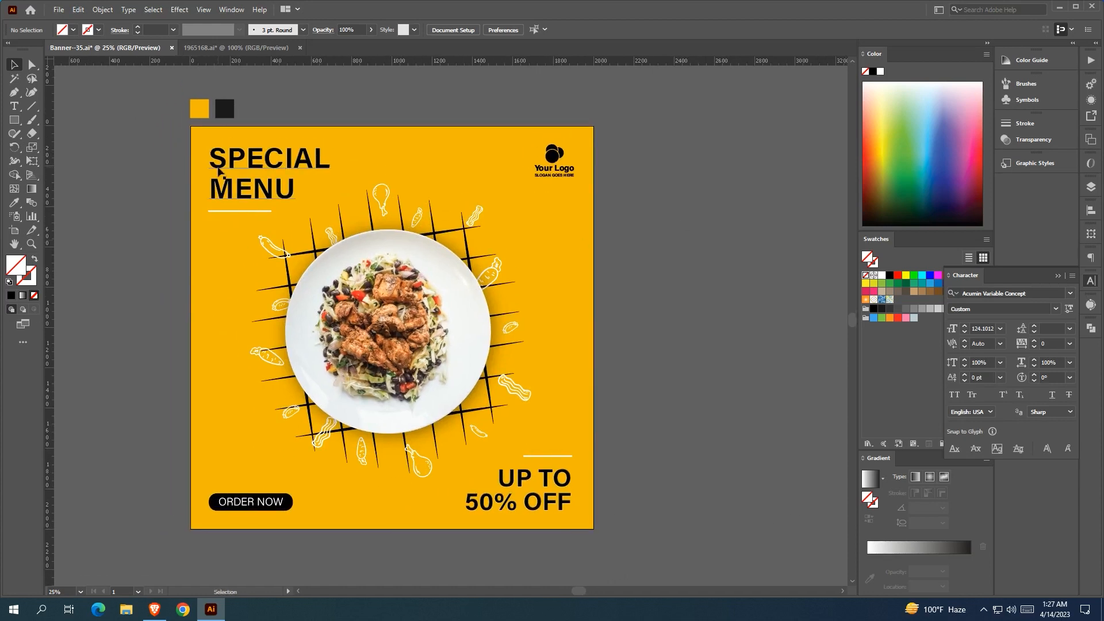
- Preview alternative fonts for the SPECIAL MENU heading without applying one
click(241, 197)
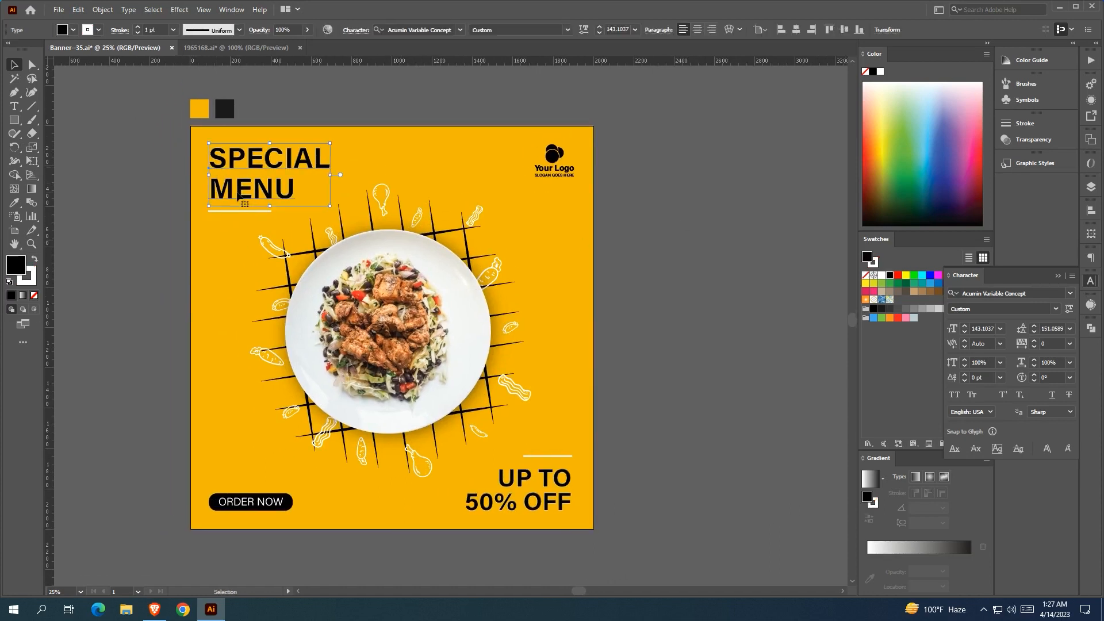
click(584, 29)
drag(530, 64, 536, 64)
click(461, 29)
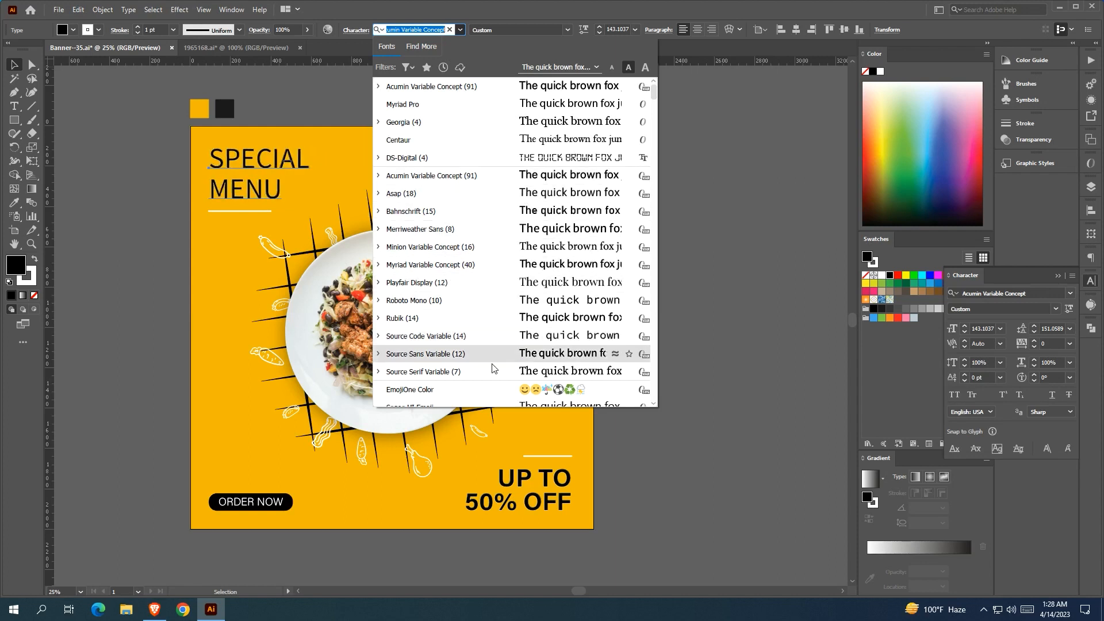
click(709, 342)
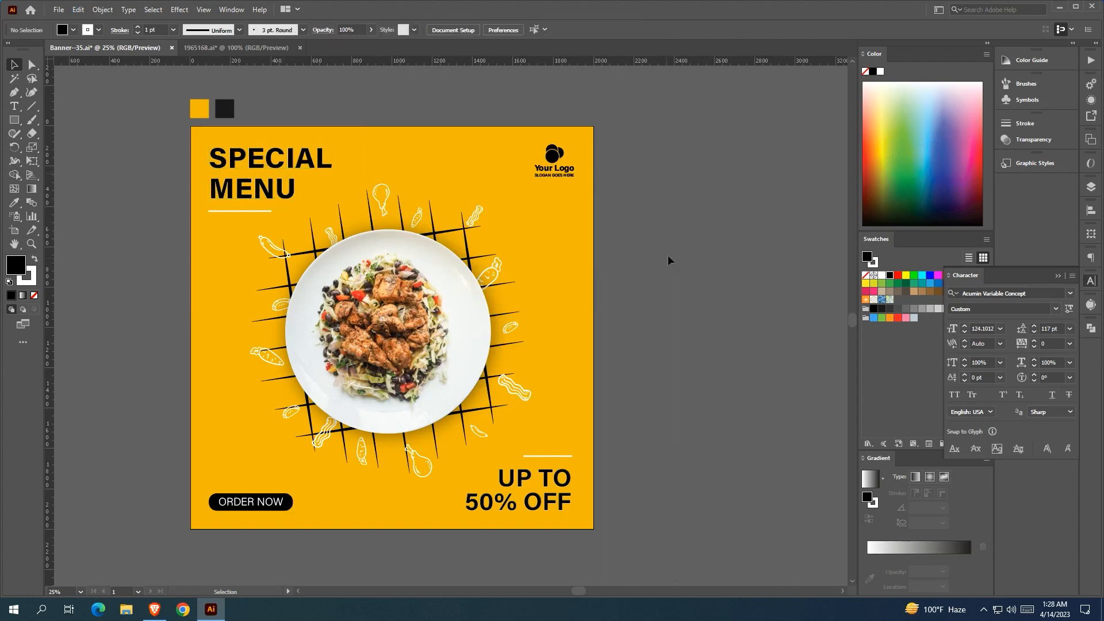
click(261, 224)
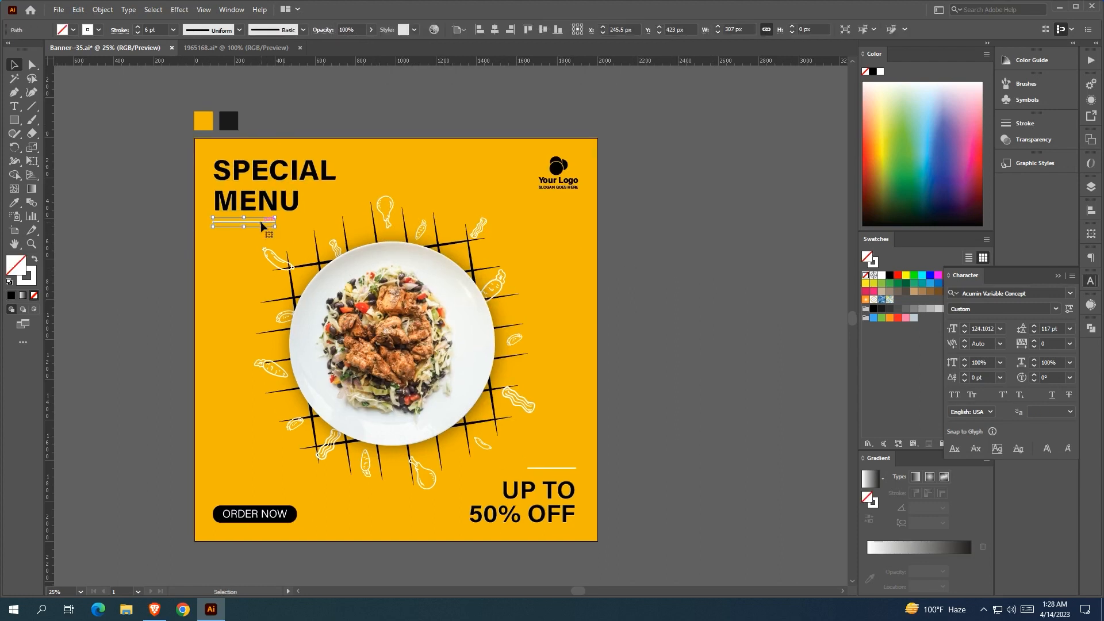
click(650, 242)
scroll(650, 241, down, 1)
drag(646, 240, 588, 237)
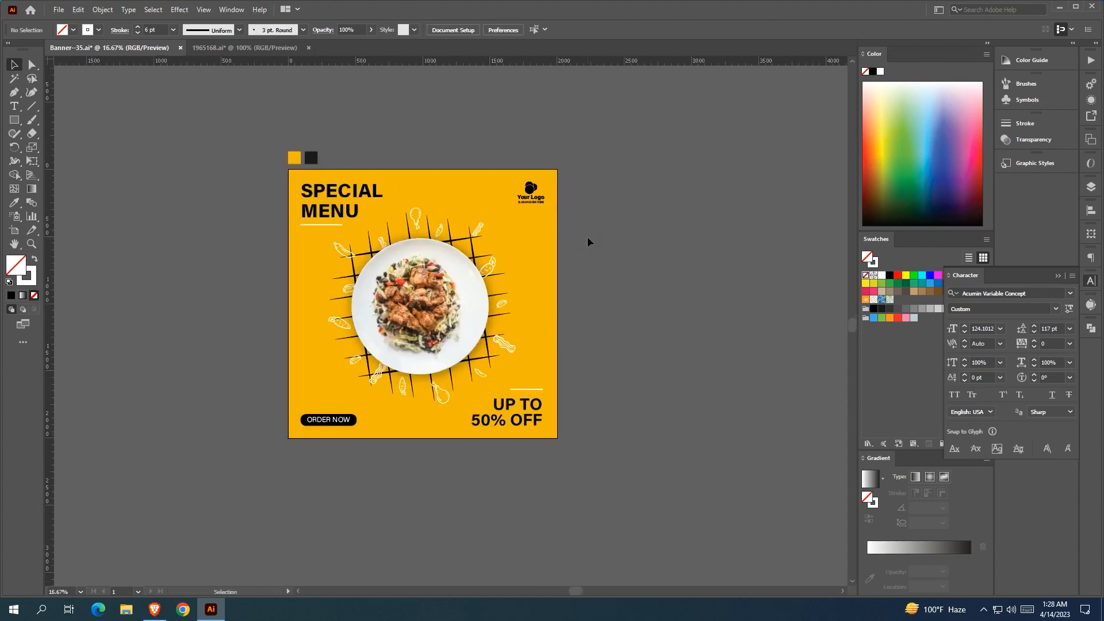